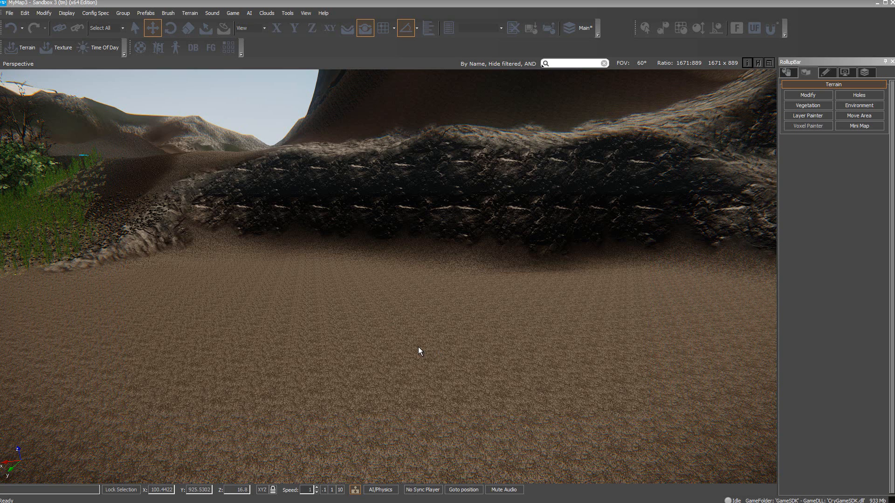
# Create a new layer named rock with the default options and make it the active layer.
pyautogui.click(869, 71)
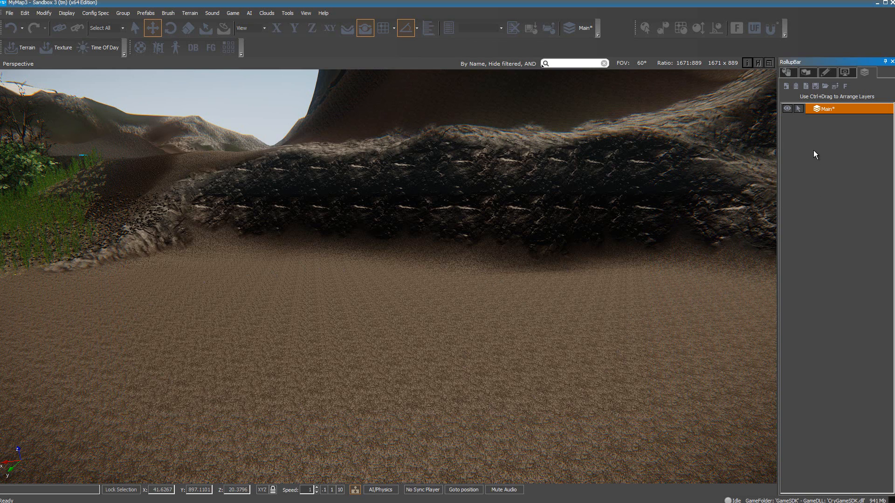
pyautogui.click(786, 87)
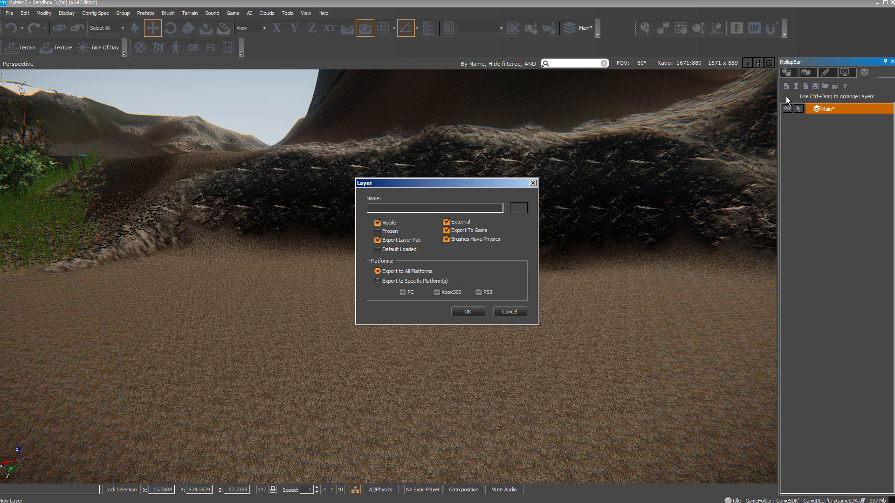
pyautogui.write('rock')
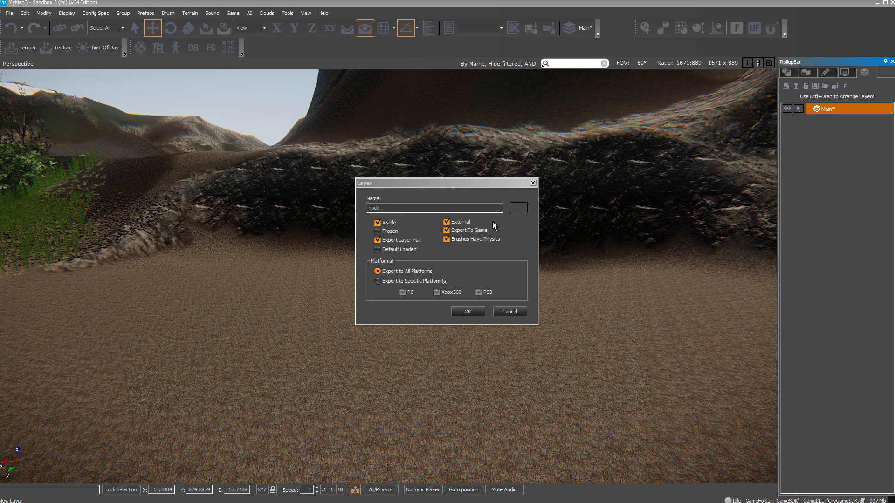
pyautogui.click(468, 312)
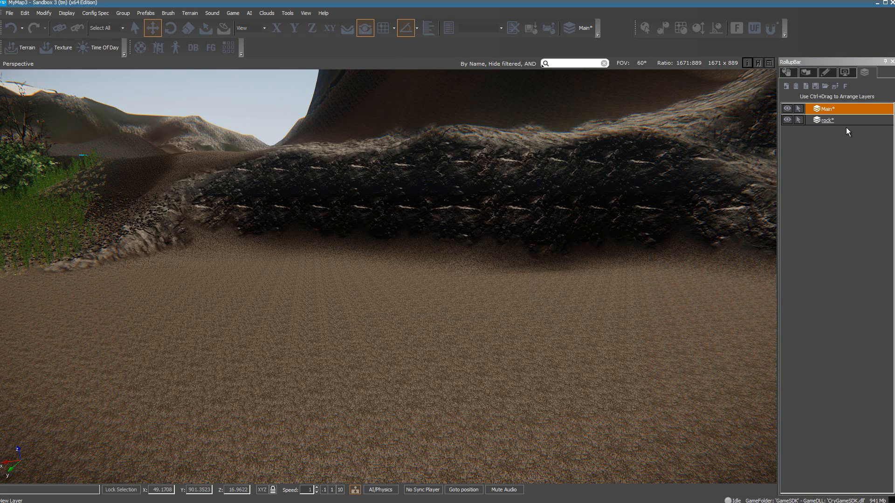
pyautogui.click(835, 122)
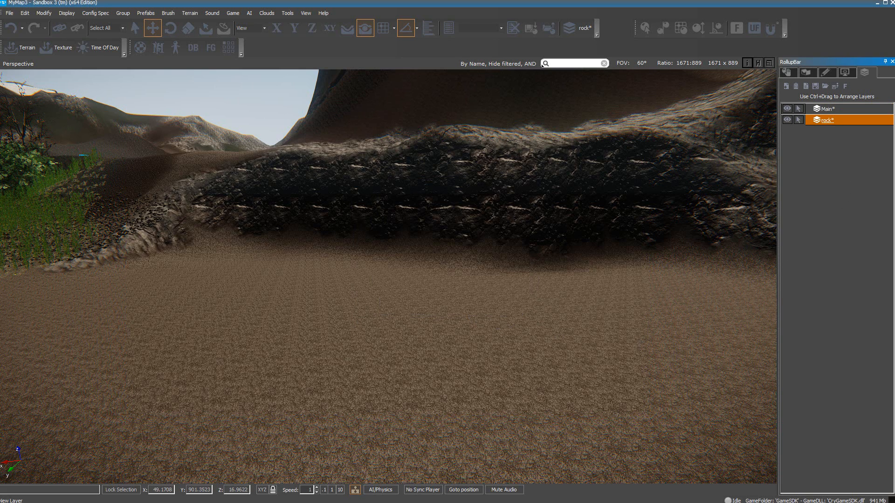
pyautogui.click(828, 109)
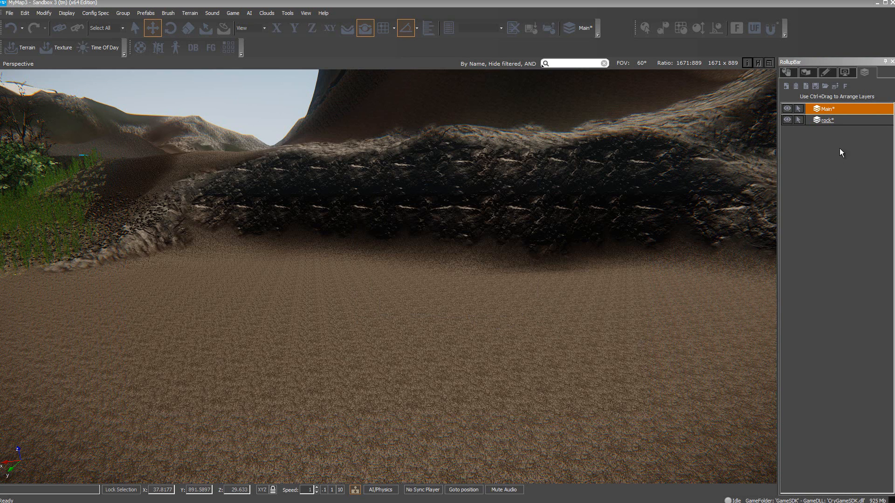
pyautogui.click(836, 121)
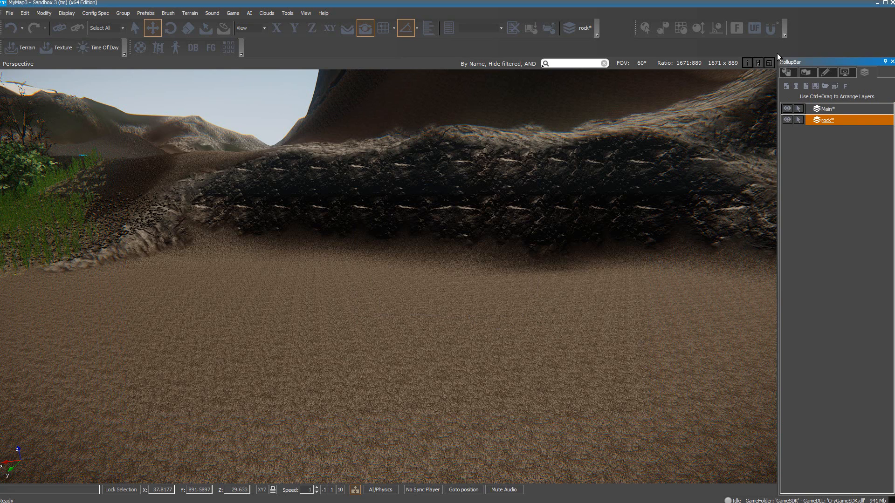
# Place the beach_rock_med_b_con brush from natural/rocks/beach_rocks on the open sand in front of the rock wall.
pyautogui.click(793, 72)
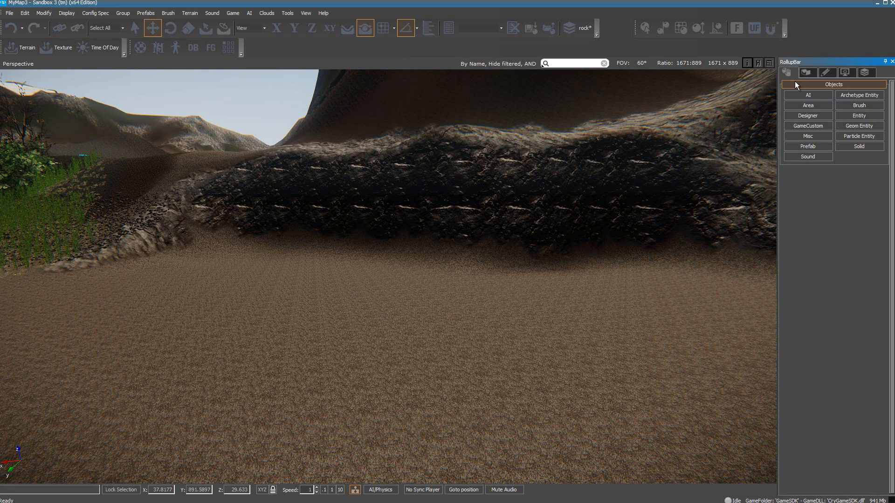
pyautogui.click(866, 104)
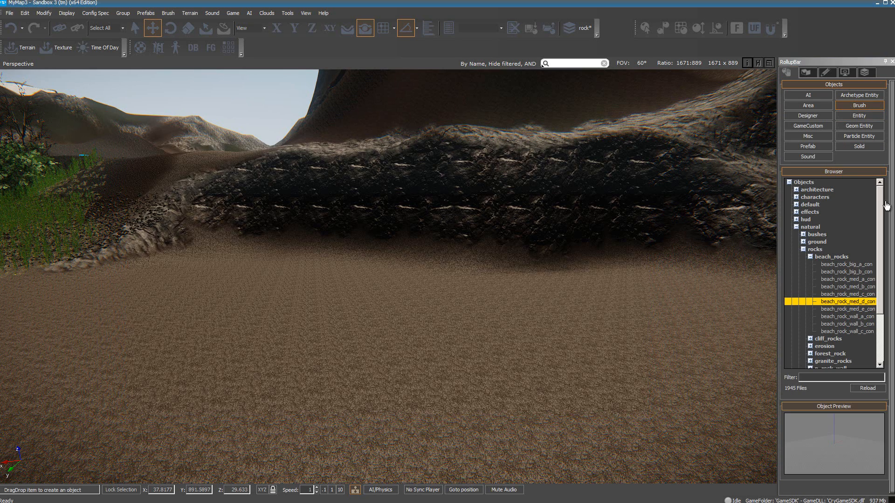
pyautogui.click(796, 228)
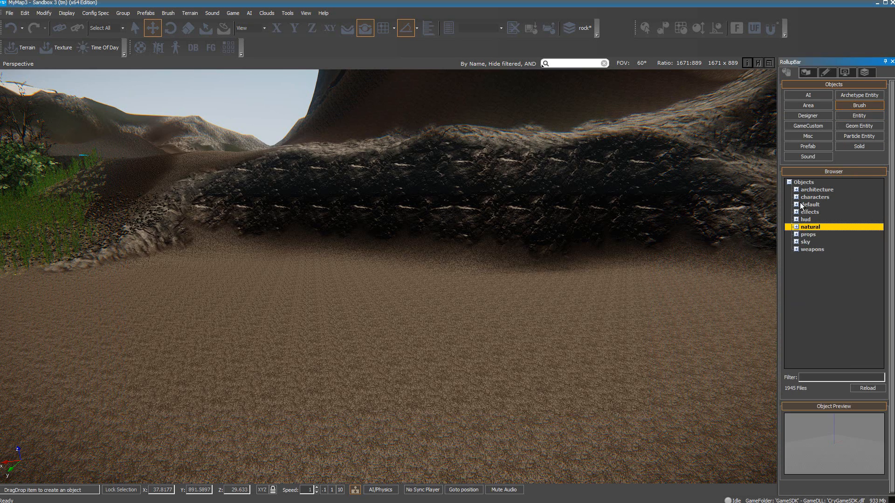
pyautogui.click(789, 183)
pyautogui.click(790, 182)
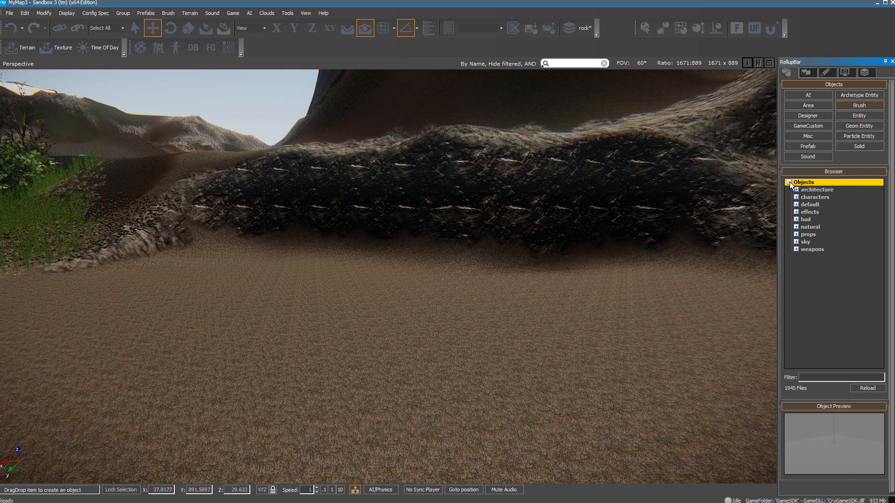
pyautogui.click(799, 228)
pyautogui.click(797, 227)
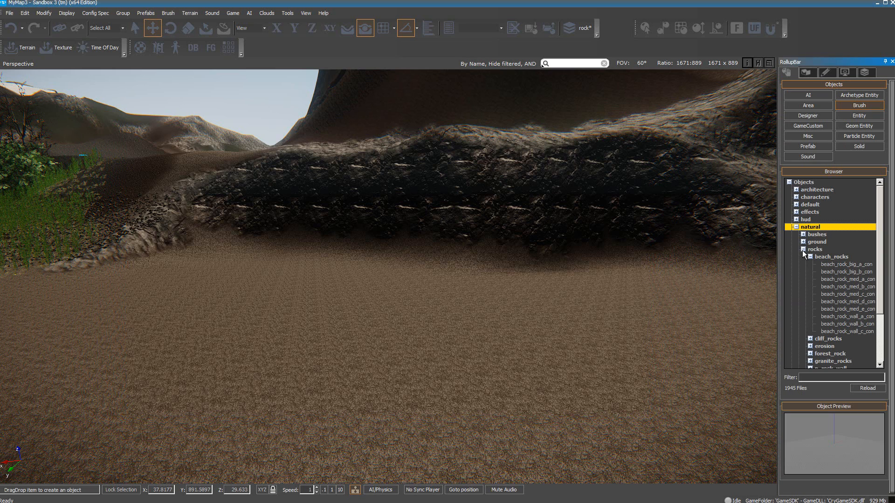
pyautogui.click(847, 287)
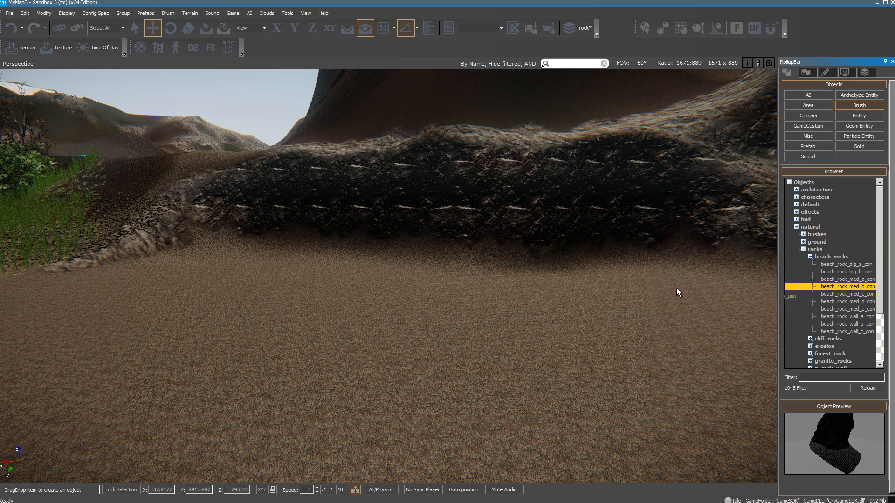
pyautogui.moveTo(846, 287); pyautogui.dragTo(356, 323)
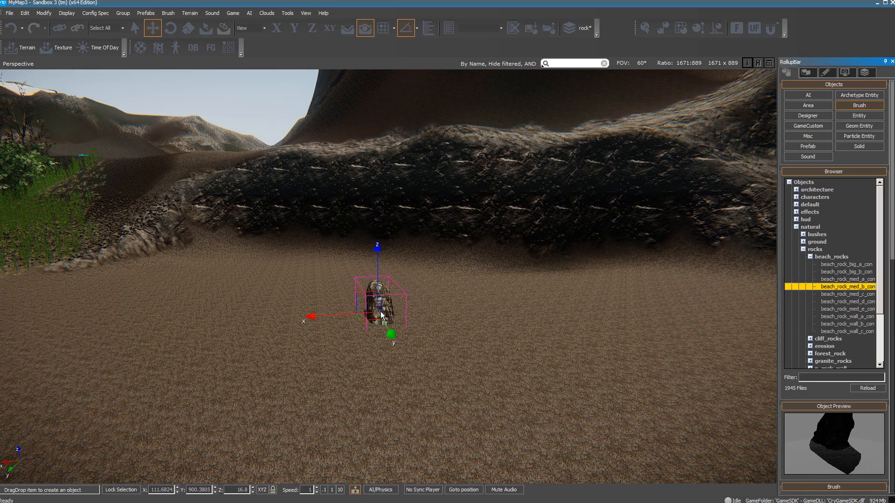
pyautogui.click(381, 312)
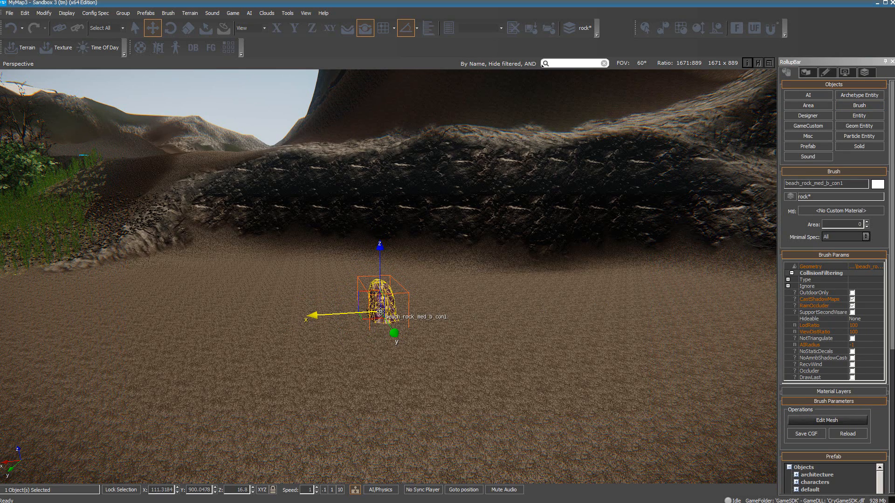
# Hide the rock layer to check that it controls the placed rock, and show it again.
pyautogui.click(867, 75)
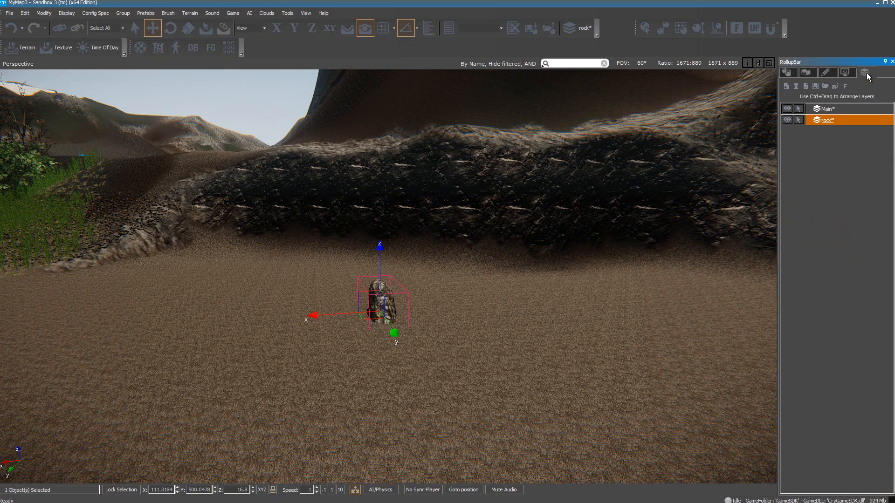
pyautogui.click(787, 121)
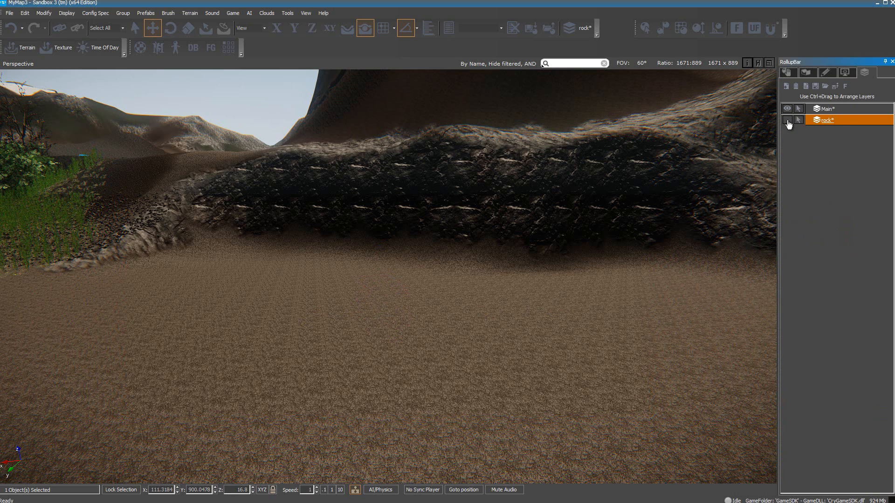
pyautogui.click(788, 121)
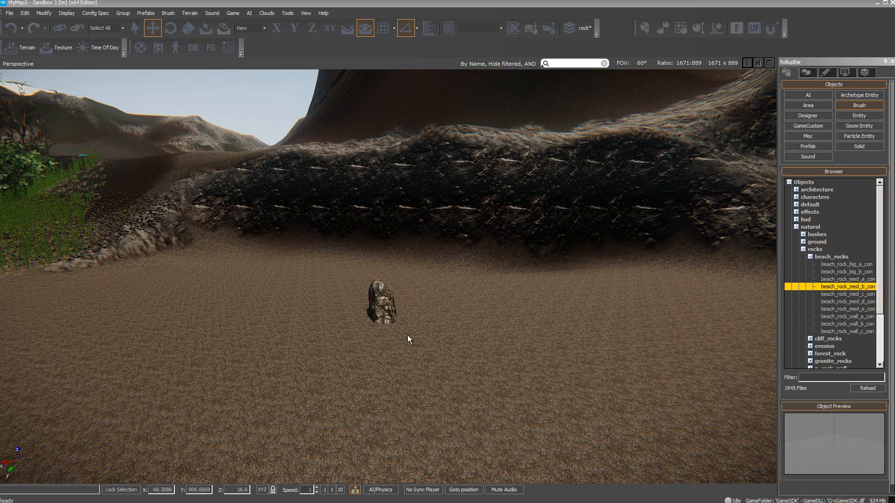
# Move the beach rock along its axes to about X 103.58, Y 902.24 and Z 16.82.
pyautogui.click(384, 304)
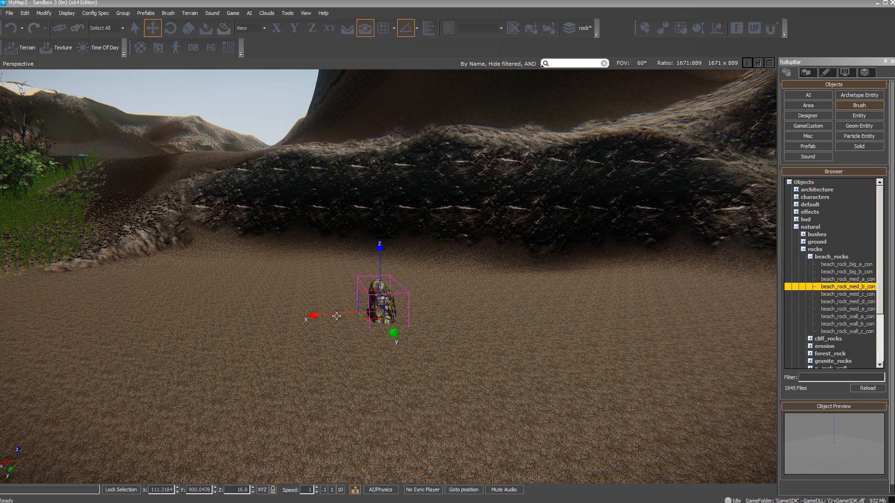
pyautogui.click(136, 29)
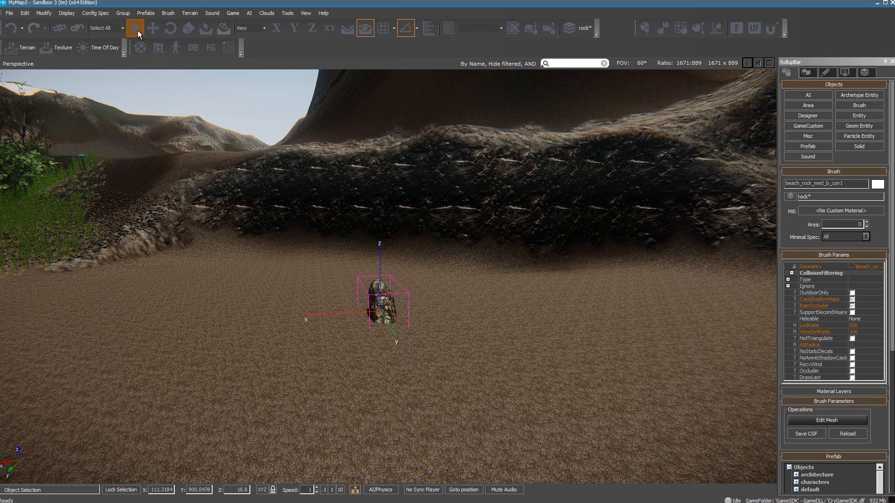
pyautogui.click(151, 32)
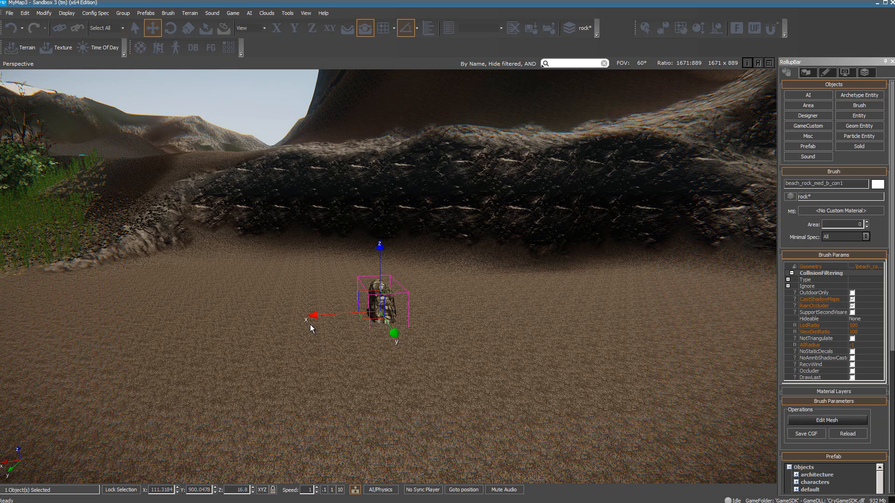
pyautogui.moveTo(312, 317); pyautogui.dragTo(375, 334)
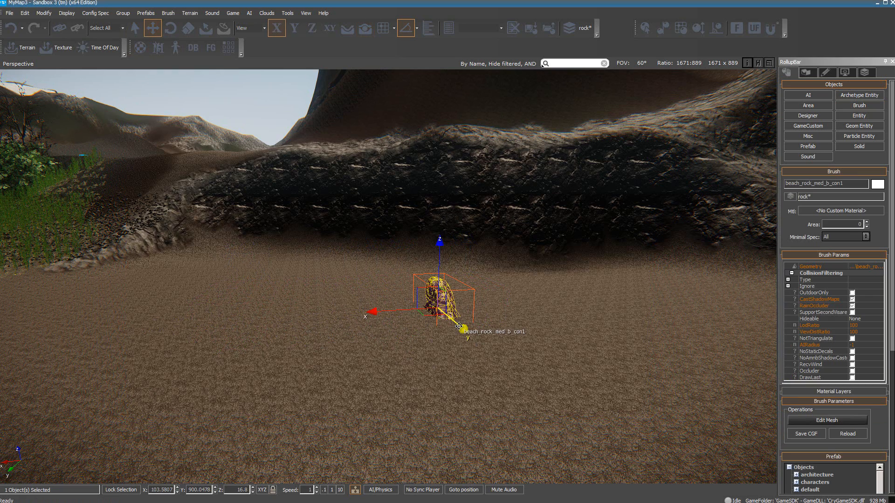
pyautogui.moveTo(466, 330); pyautogui.dragTo(481, 355)
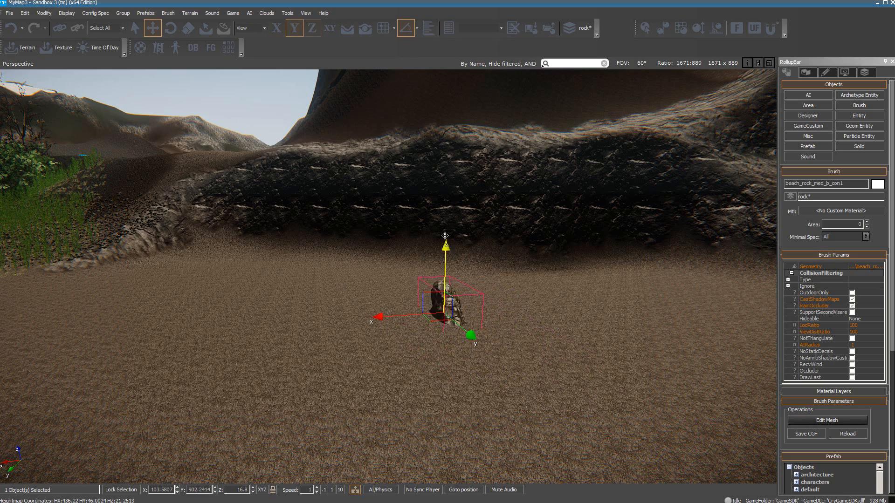
pyautogui.moveTo(445, 247)
pyautogui.mouseDown()
pyautogui.moveTo(440, 172)
pyautogui.moveTo(441, 248)
pyautogui.mouseUp()
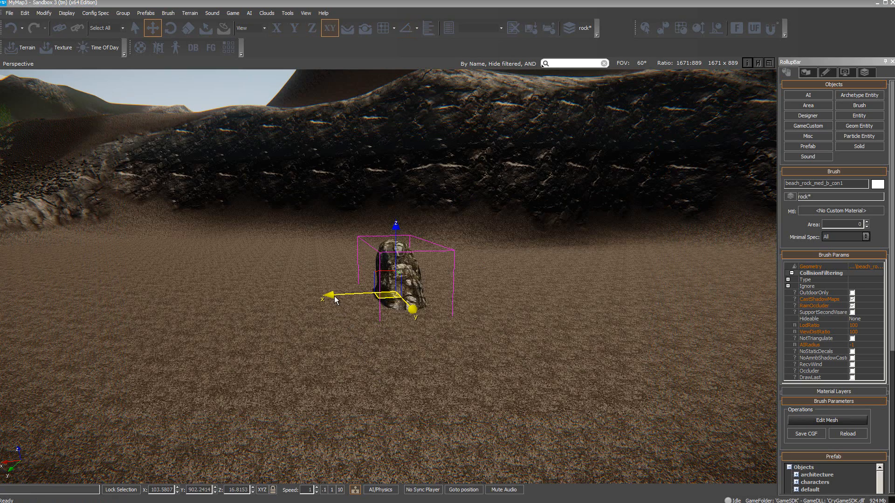
# Turn on grid snapping, try a grid size of 16, and set the grid size to 4.
pyautogui.click(328, 295)
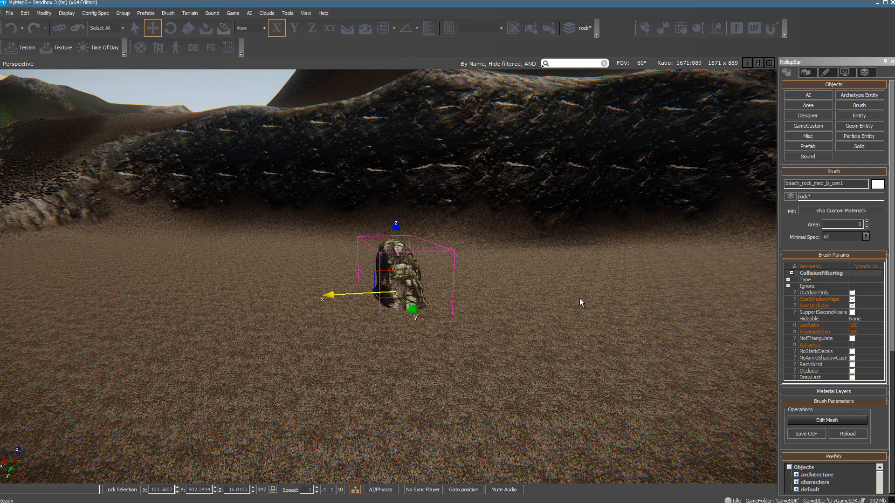
pyautogui.click(384, 28)
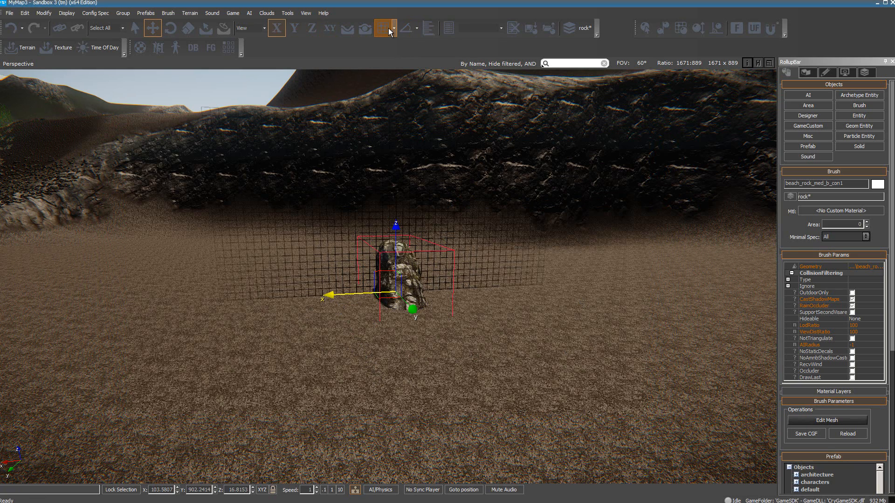
pyautogui.click(394, 28)
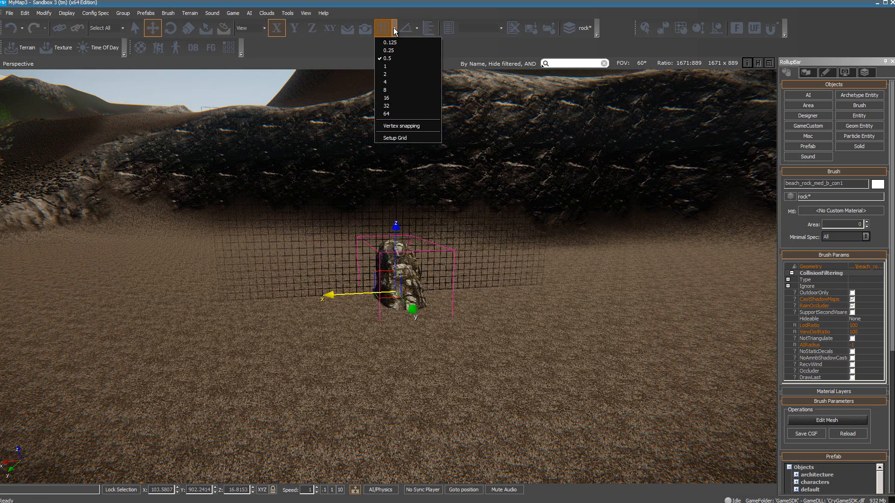
pyautogui.click(395, 98)
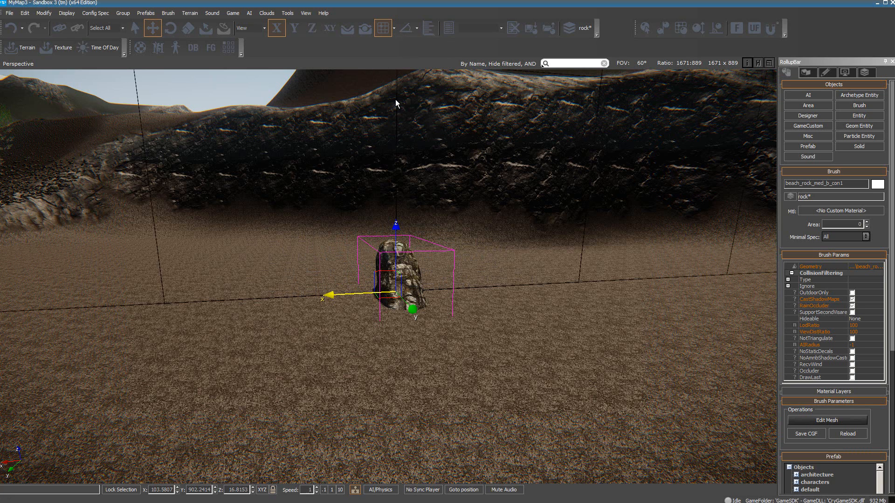
pyautogui.click(394, 28)
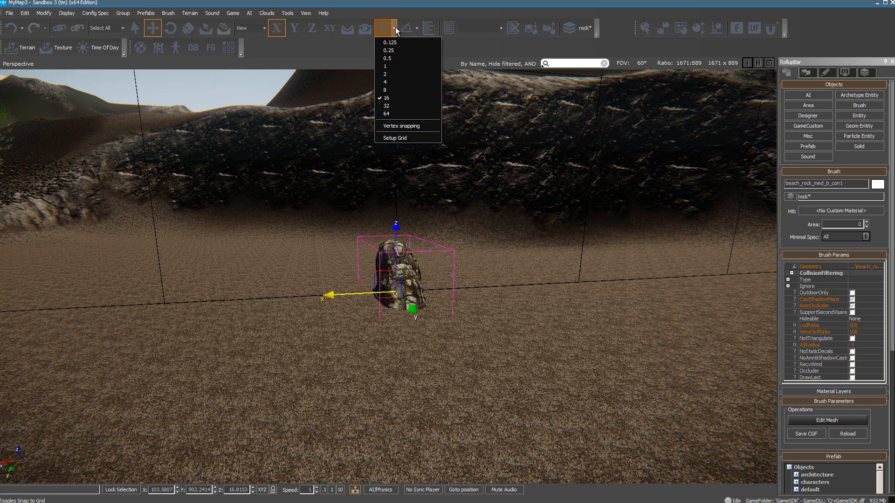
pyautogui.click(390, 82)
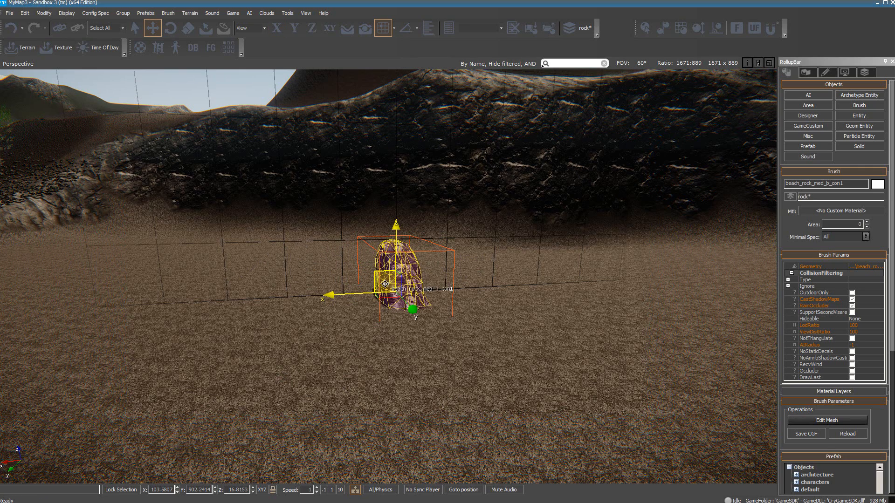
# Try grid-snapped moves of the beach rock in its XY and YZ planes and return it to its starting position.
pyautogui.moveTo(388, 296); pyautogui.dragTo(386, 350)
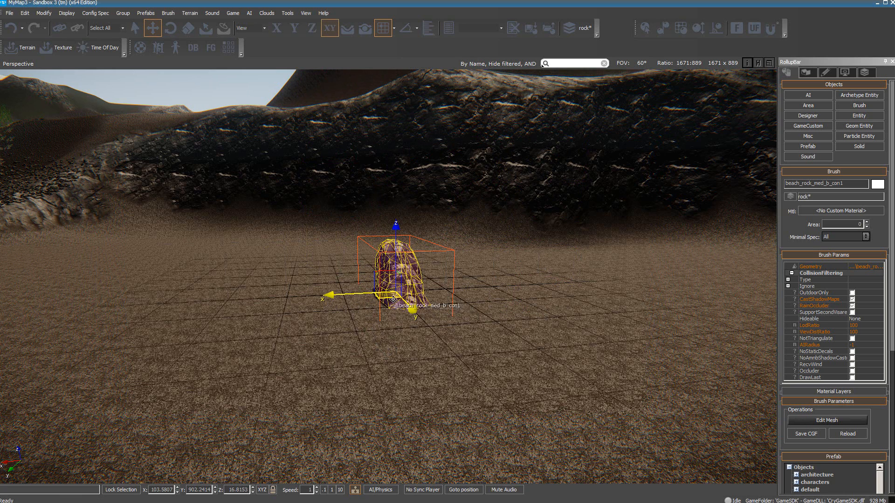
pyautogui.moveTo(391, 296); pyautogui.dragTo(409, 308)
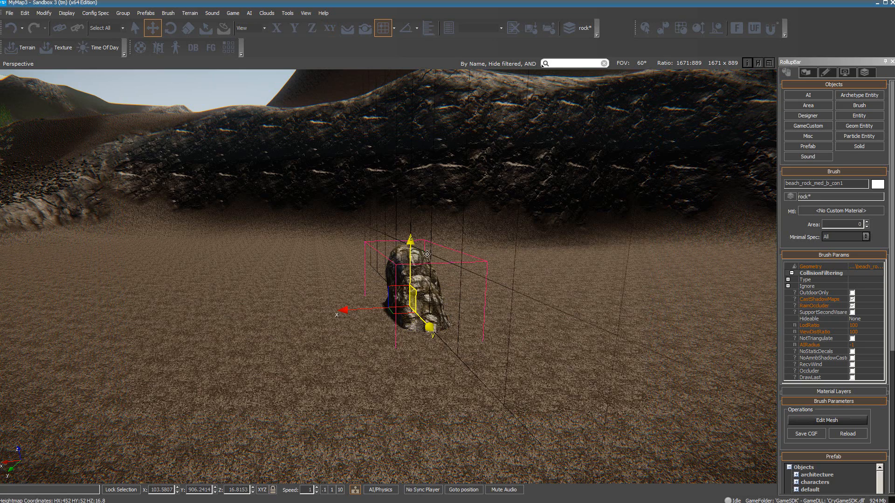
pyautogui.moveTo(427, 254); pyautogui.dragTo(398, 291)
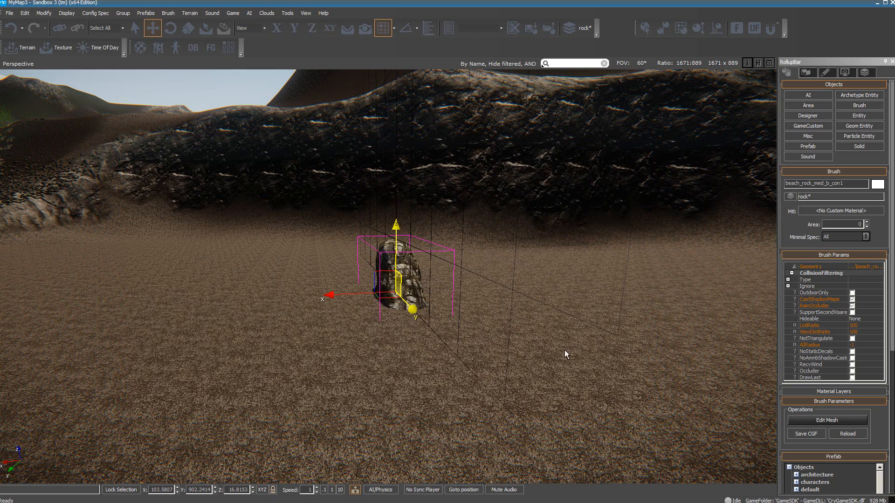
# Turn off grid snapping and move the beach rock freely along the X axis to about 104.56.
pyautogui.click(386, 27)
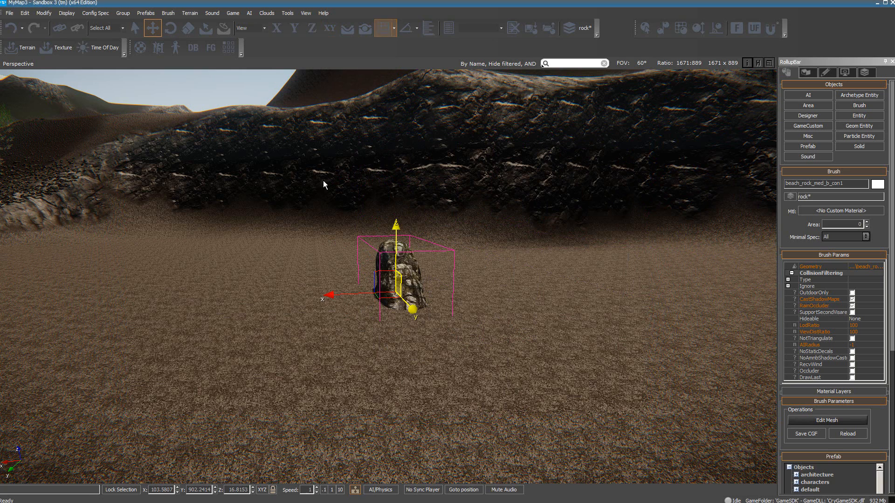
pyautogui.moveTo(329, 295)
pyautogui.mouseDown()
pyautogui.moveTo(280, 297)
pyautogui.moveTo(315, 296)
pyautogui.mouseUp()
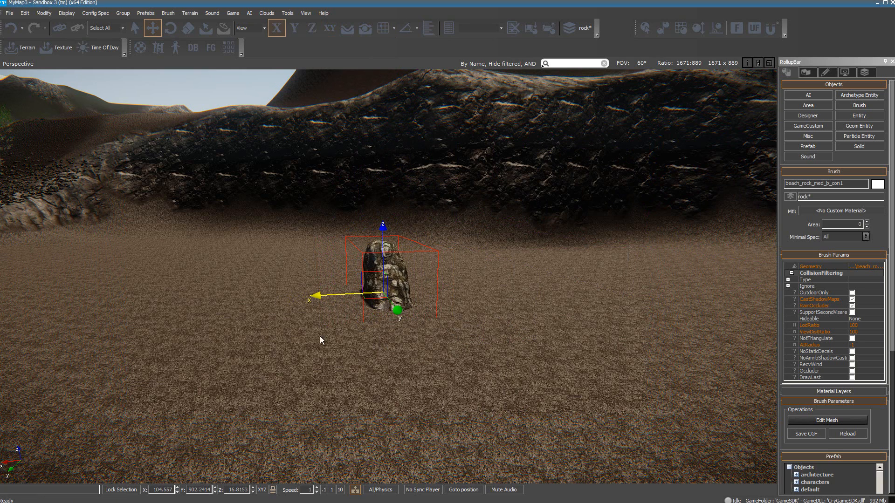
# Try free rotations of the beach rock around its local axes with the Rotate tool.
pyautogui.scroll(2, 335, 378)
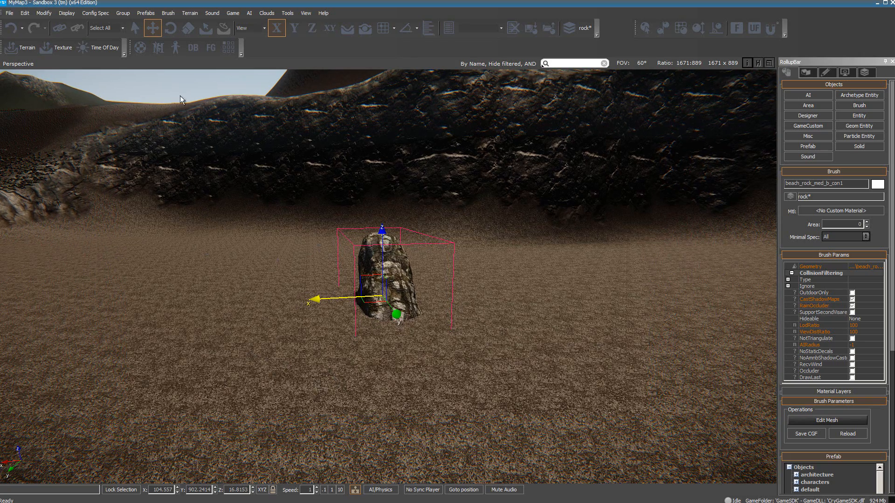
pyautogui.click(175, 29)
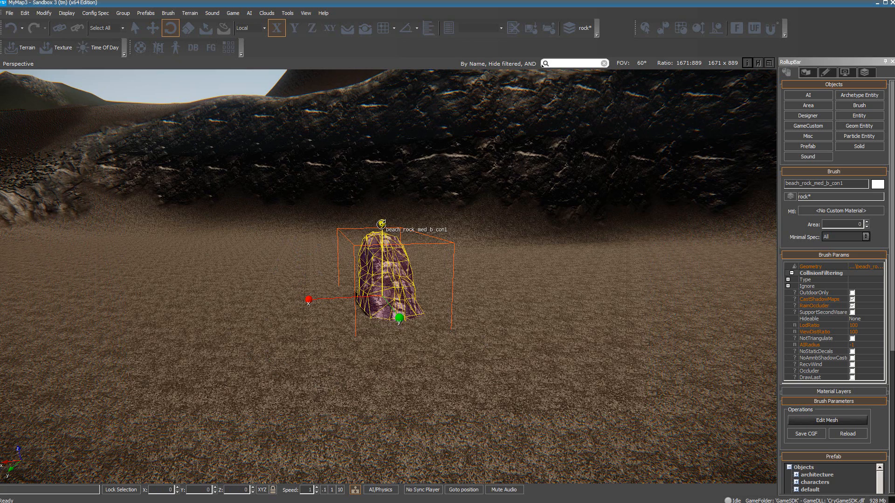
pyautogui.moveTo(381, 224); pyautogui.dragTo(410, 318)
pyautogui.moveTo(309, 306)
pyautogui.mouseDown()
pyautogui.moveTo(307, 269)
pyautogui.moveTo(317, 312)
pyautogui.mouseUp()
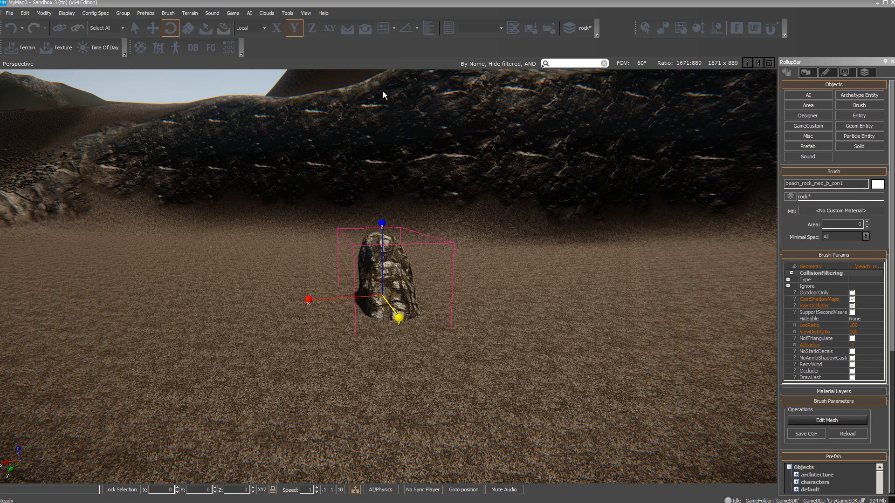
# Turn on angle snapping for rotation and look through the available snap angles.
pyautogui.click(406, 29)
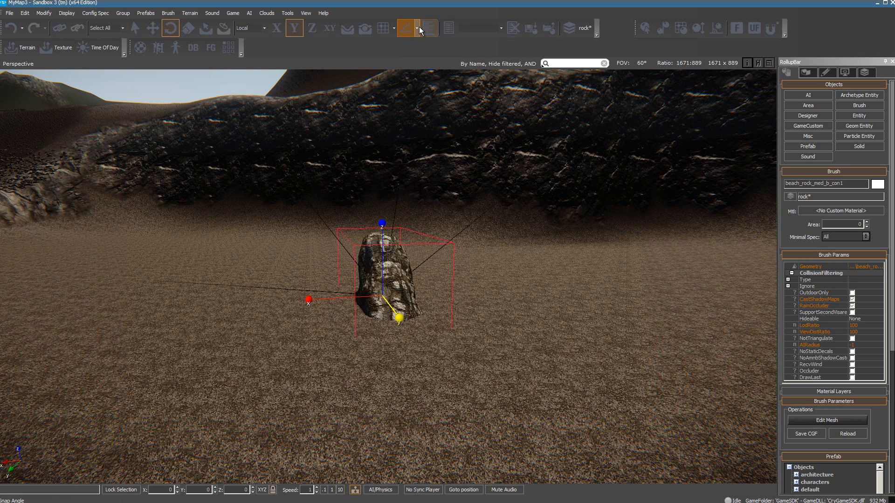
pyautogui.click(417, 28)
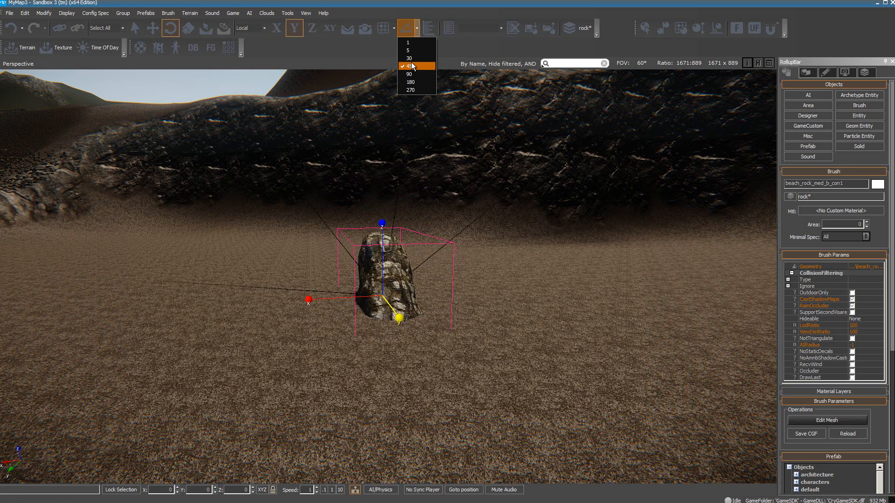
pyautogui.click(409, 29)
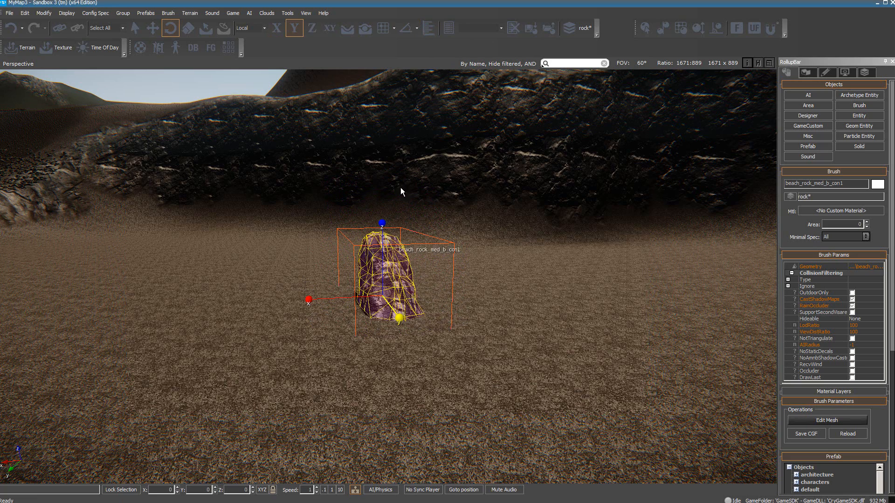
pyautogui.click(410, 28)
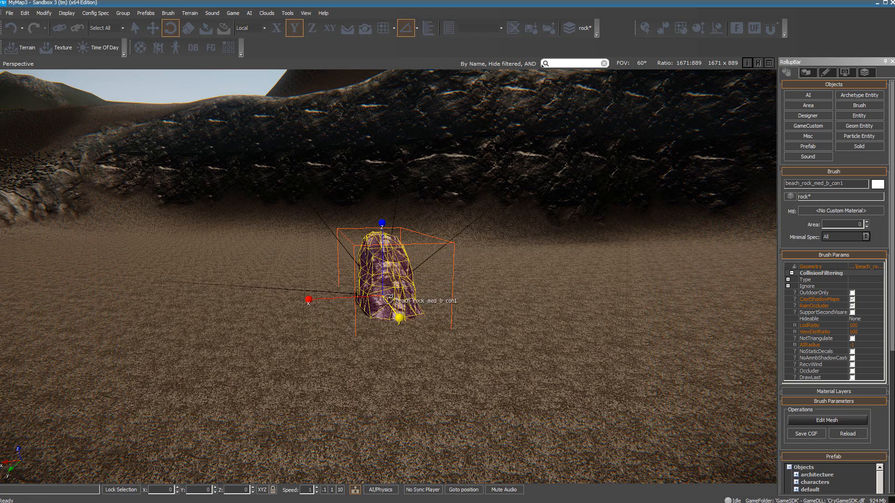
# Try angle-snapped rotations of the beach rock around its Y, Z and X axes.
pyautogui.moveTo(398, 321); pyautogui.dragTo(422, 325)
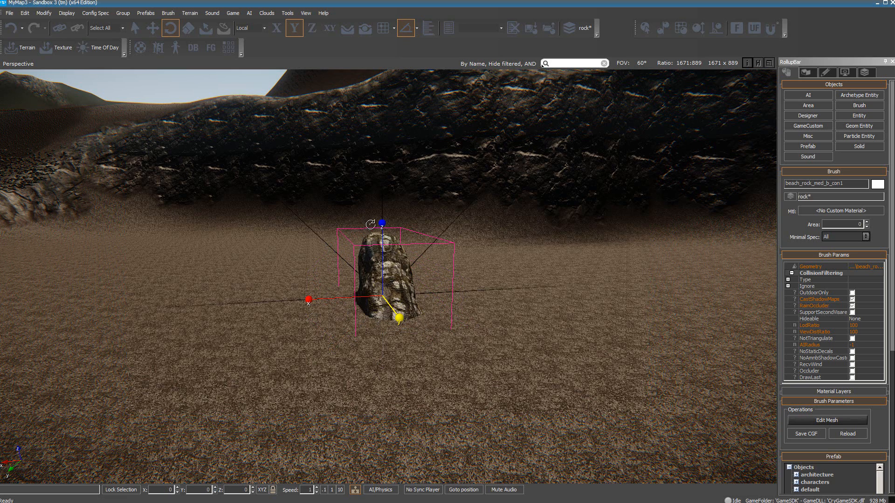
pyautogui.moveTo(383, 223); pyautogui.dragTo(399, 233)
pyautogui.moveTo(308, 300); pyautogui.dragTo(325, 312)
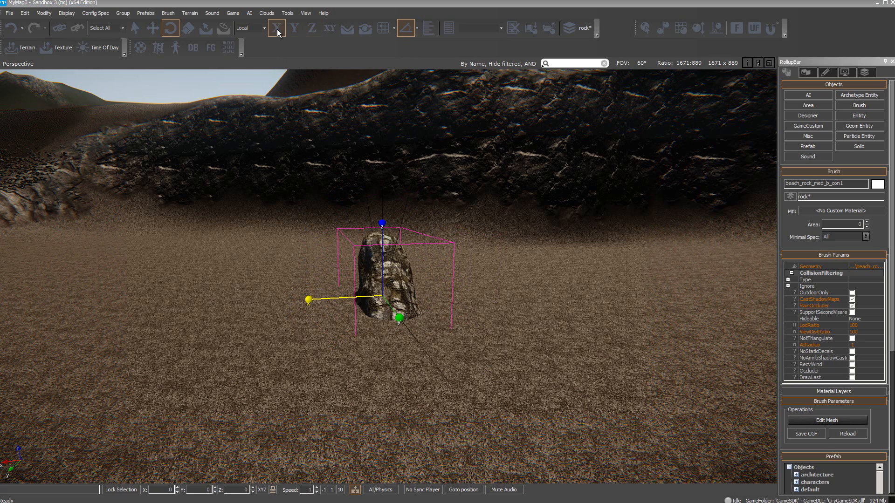
# Try the Y, Z and X axis constraints for snapped rotation and switch back to the Y axis.
pyautogui.click(293, 28)
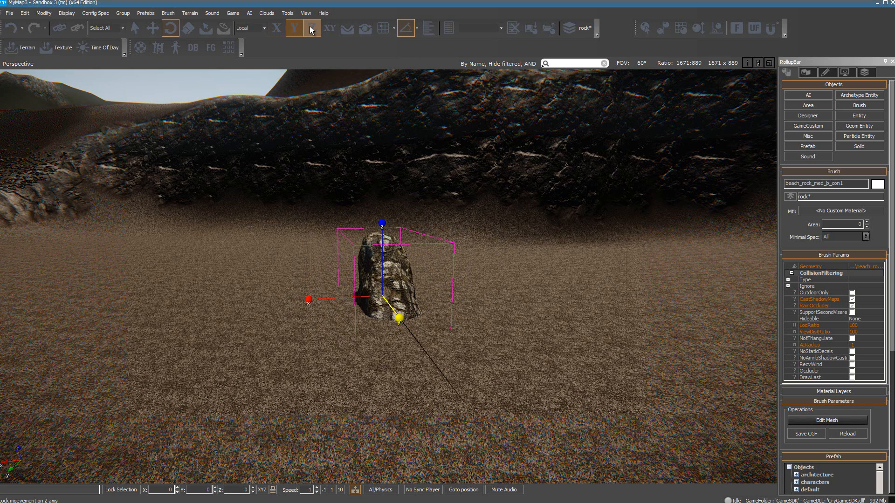
pyautogui.click(310, 27)
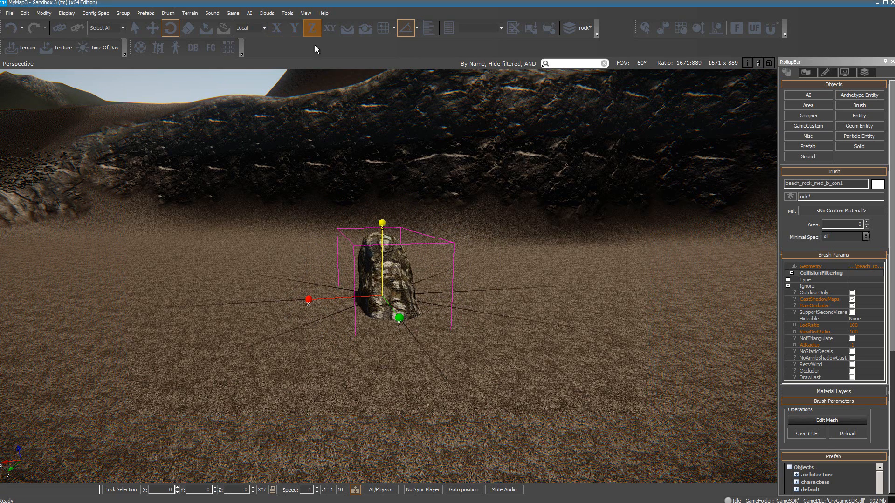
pyautogui.moveTo(381, 208)
pyautogui.mouseDown()
pyautogui.moveTo(382, 199)
pyautogui.moveTo(377, 234)
pyautogui.mouseUp()
pyautogui.click(275, 28)
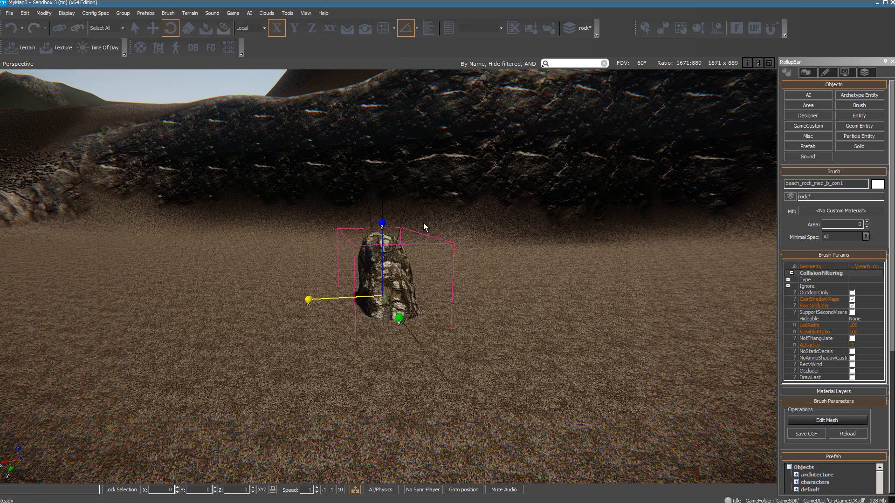
pyautogui.click(294, 28)
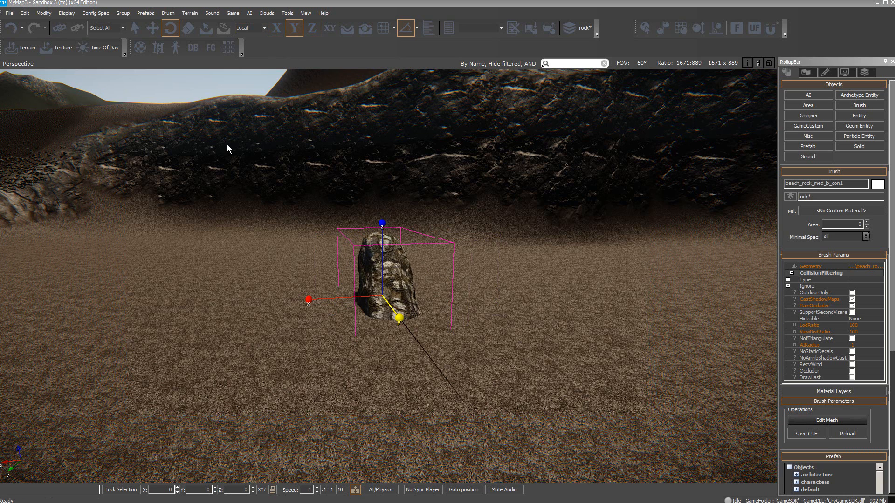
# Switch to the Move tool, try the XY and Z constraints, turn off angle snapping and constrain movement to XY.
pyautogui.click(152, 29)
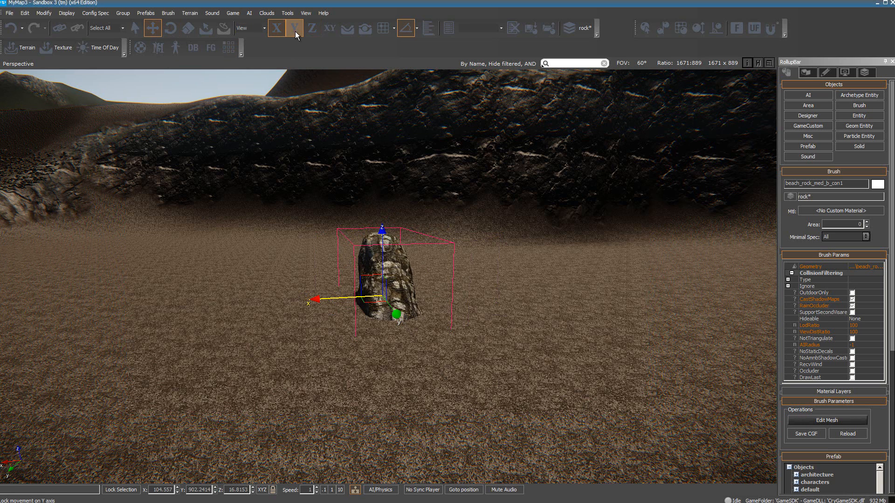
pyautogui.click(330, 28)
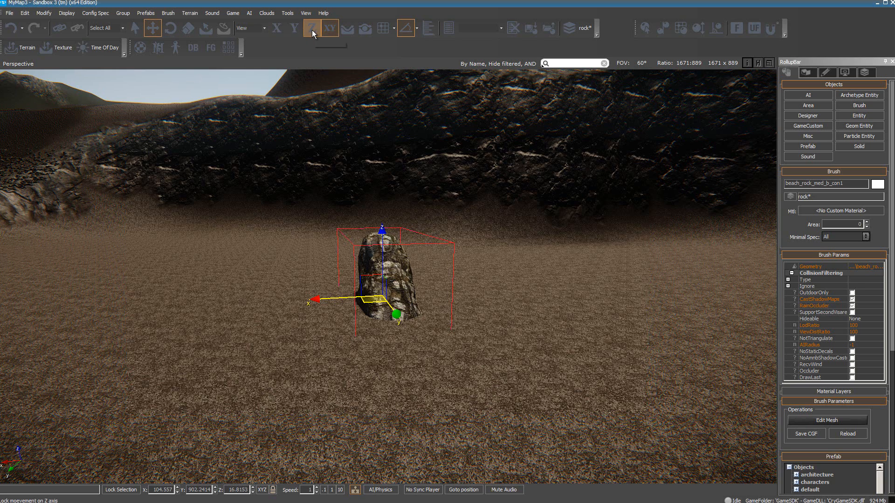
pyautogui.click(312, 29)
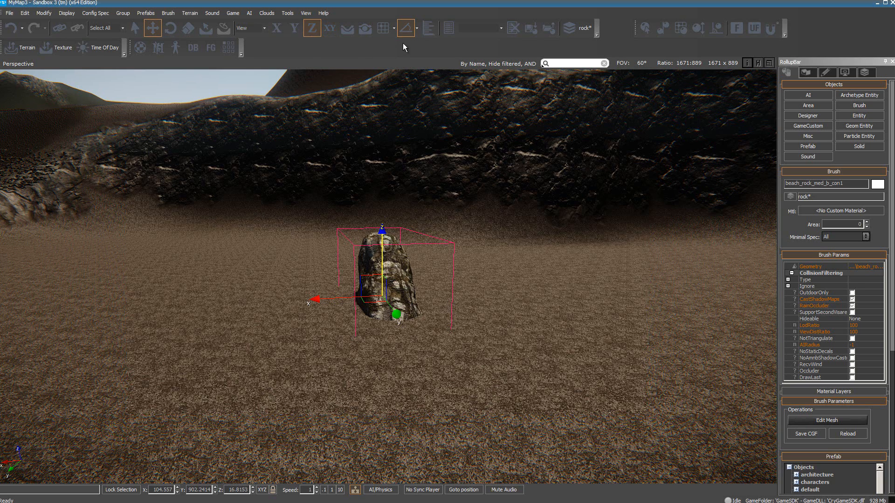
pyautogui.click(410, 28)
pyautogui.click(331, 30)
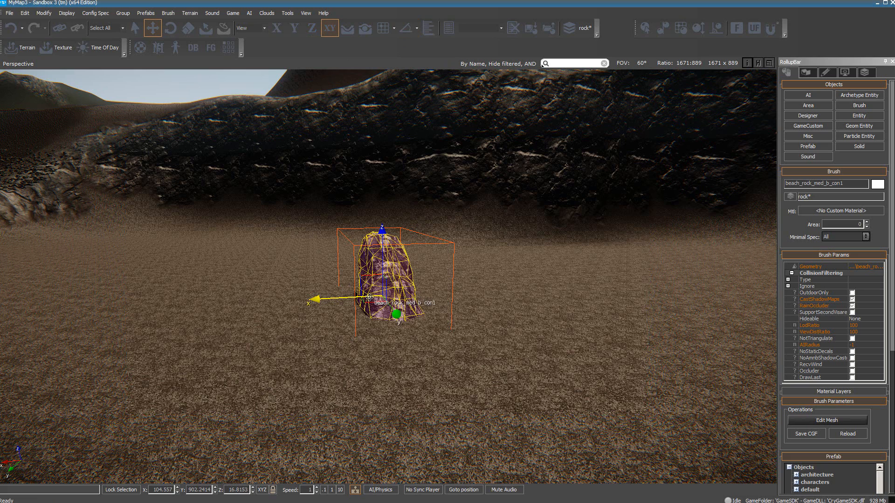
# Move the beach rock freely along its X and Y axes to about X 106.76, Y 905.69.
pyautogui.moveTo(367, 294); pyautogui.dragTo(483, 301)
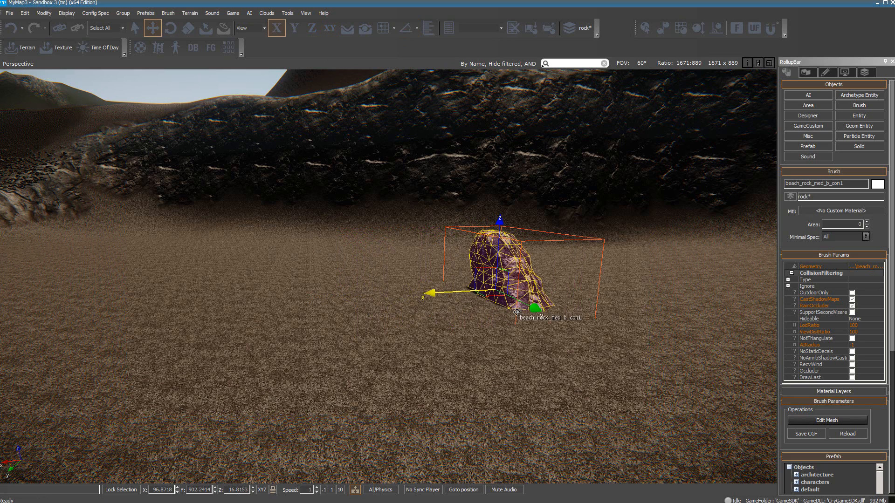
pyautogui.moveTo(536, 310); pyautogui.dragTo(573, 367)
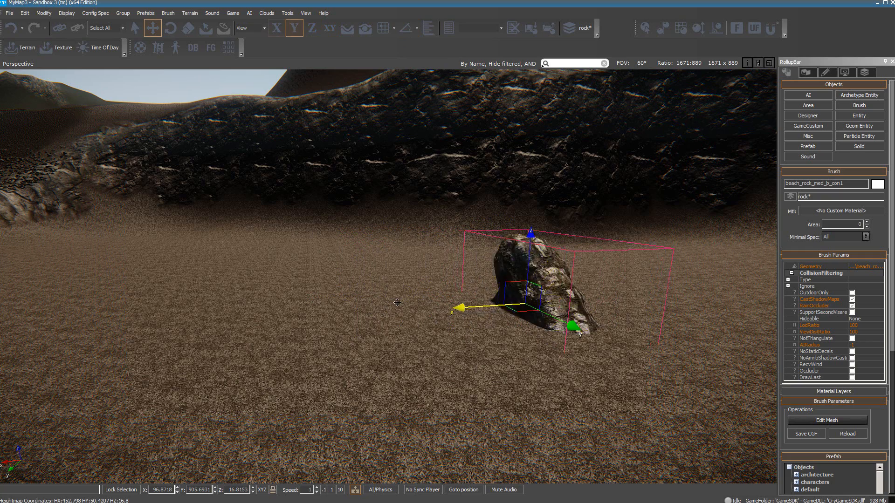
pyautogui.moveTo(460, 311); pyautogui.dragTo(266, 295)
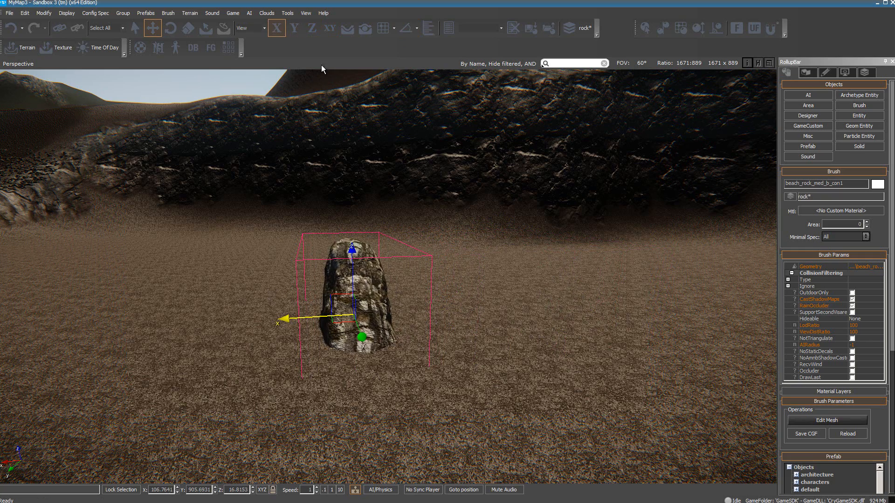
# Tilt and turn the beach rock freely around its local axes with the Rotate tool.
pyautogui.click(171, 29)
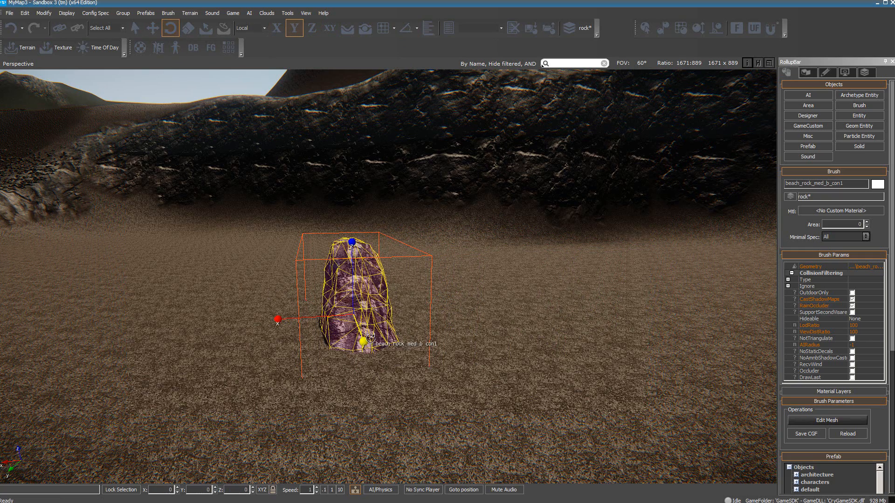
pyautogui.moveTo(370, 338); pyautogui.dragTo(302, 245)
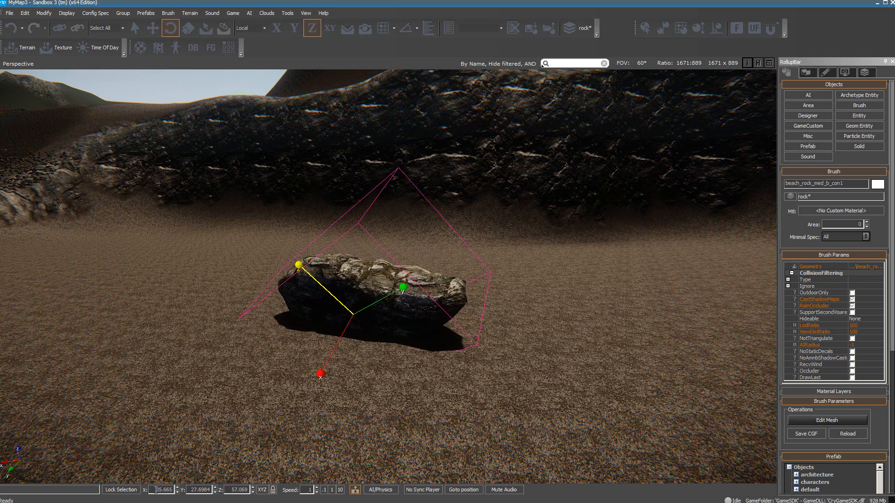
# Set the beach rock's X and Y rotation values to 0.
pyautogui.moveTo(154, 489); pyautogui.dragTo(180, 488)
pyautogui.write('0')
pyautogui.press('Return')
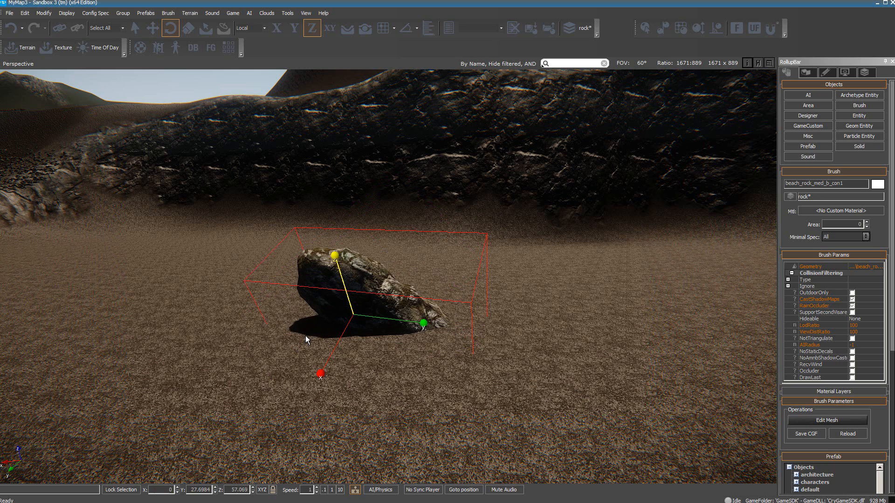
pyautogui.press('Tab')
pyautogui.press('Delete')
pyautogui.press('Delete')
pyautogui.press('Delete')
pyautogui.press('Delete')
pyautogui.press('Delete')
pyautogui.press('Delete')
pyautogui.press('Delete')
pyautogui.write('0')
pyautogui.press('Tab')
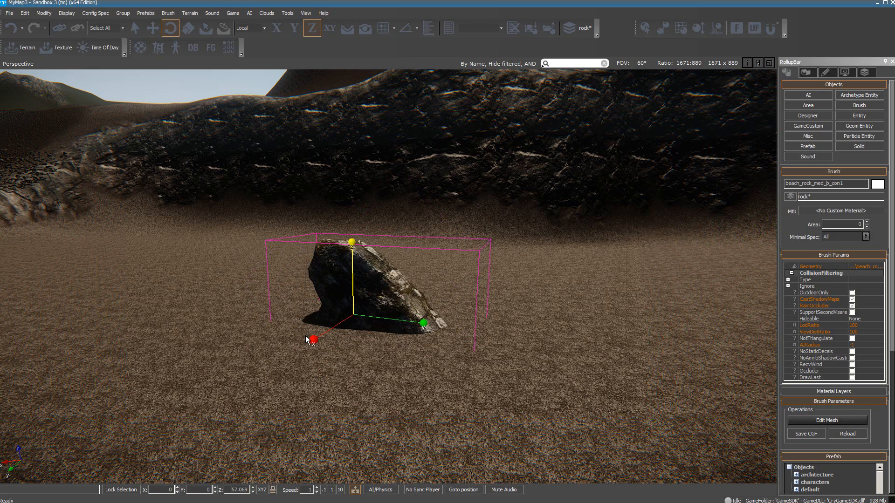
# Reset the beach rock's Z rotation to 0.
pyautogui.press('Delete')
pyautogui.press('Delete')
pyautogui.press('Delete')
pyautogui.press('Delete')
pyautogui.press('Delete')
pyautogui.press('Tab')
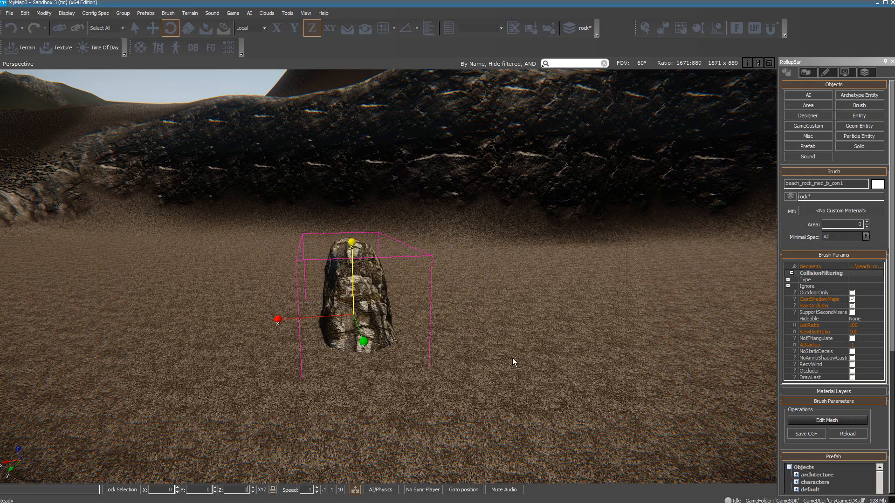
# Try a Y rotation value of 30 on the beach rock.
pyautogui.moveTo(481, 360); pyautogui.dragTo(480, 364, button='middle')
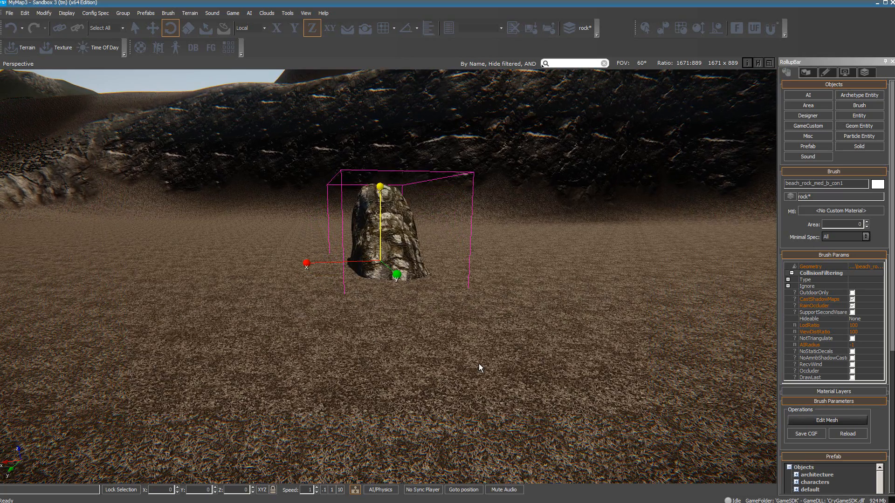
pyautogui.click(209, 490)
pyautogui.write('30')
pyautogui.press('Return')
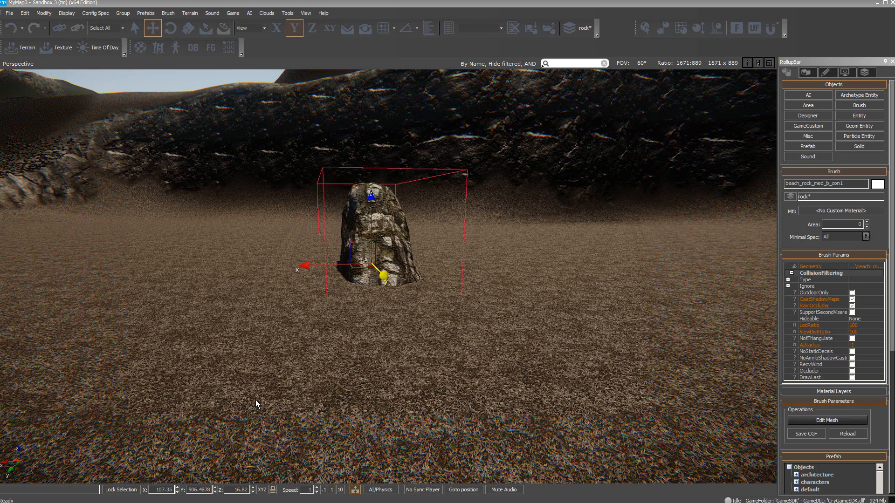
# Raise the beach rock's X position to 110.23 and enter 20 as the Z value in its position vector.
pyautogui.click(177, 490)
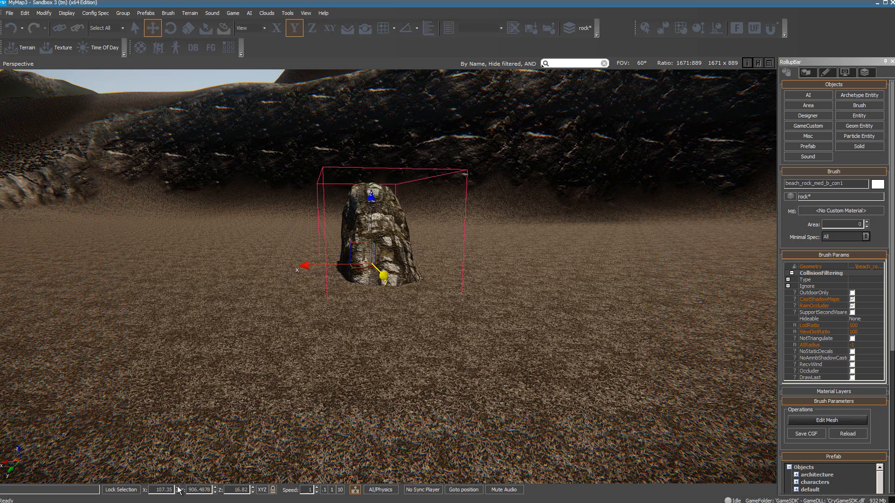
pyautogui.moveTo(177, 491); pyautogui.dragTo(187, 472)
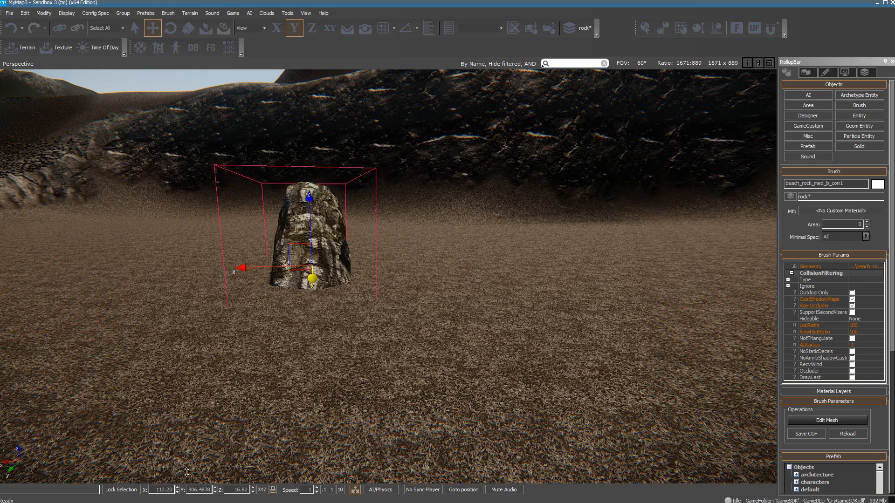
pyautogui.click(262, 490)
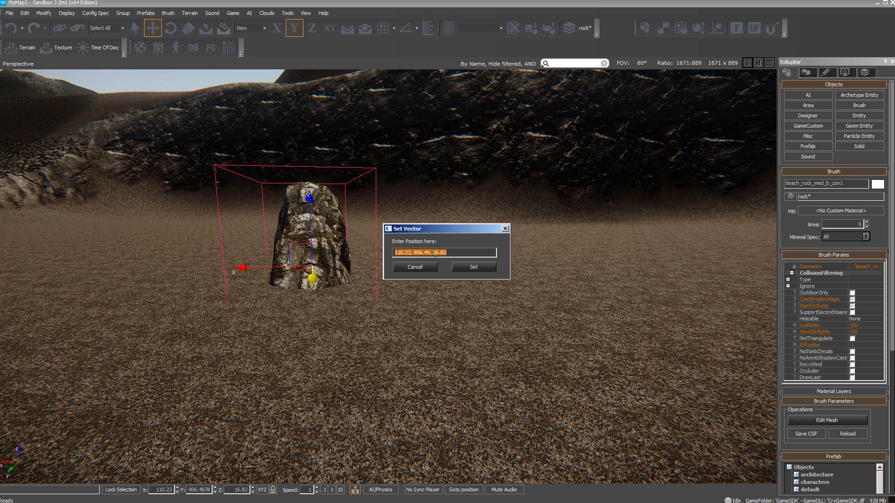
pyautogui.moveTo(435, 255); pyautogui.dragTo(457, 252)
pyautogui.press('BackSpace')
pyautogui.press('BackSpace')
pyautogui.write('20')
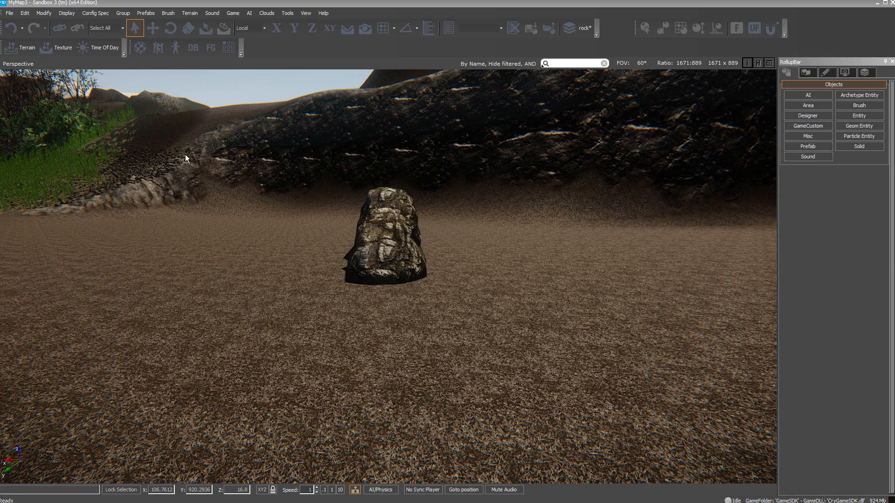
# Select the beach rock with the Scale tool and enlarge it to about X 1.24, Y 0.94 and Z 0.94.
pyautogui.click(187, 28)
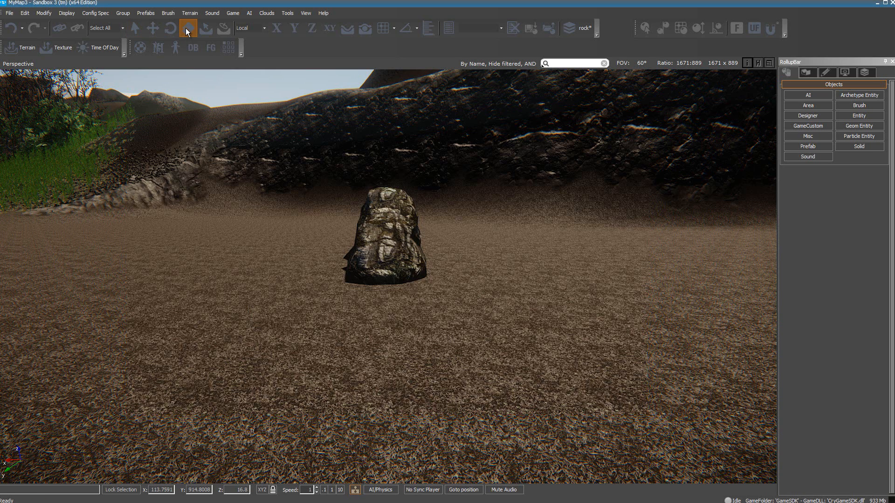
pyautogui.click(386, 223)
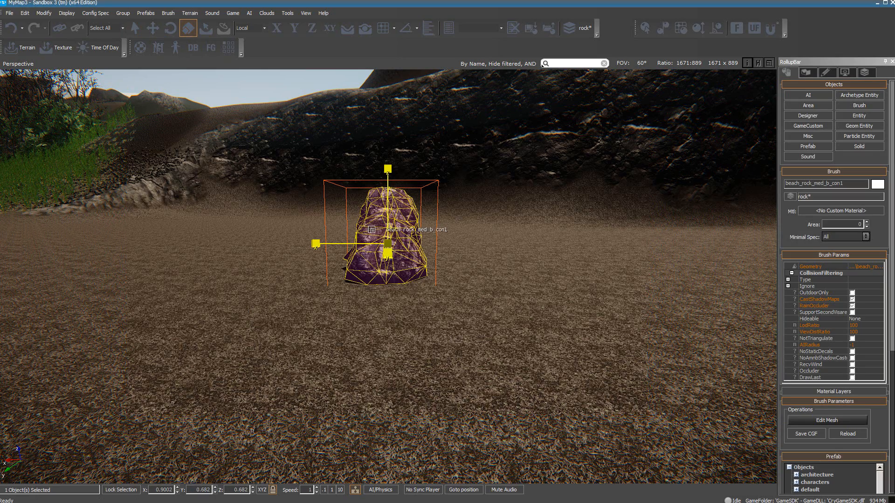
pyautogui.moveTo(387, 243); pyautogui.dragTo(400, 219)
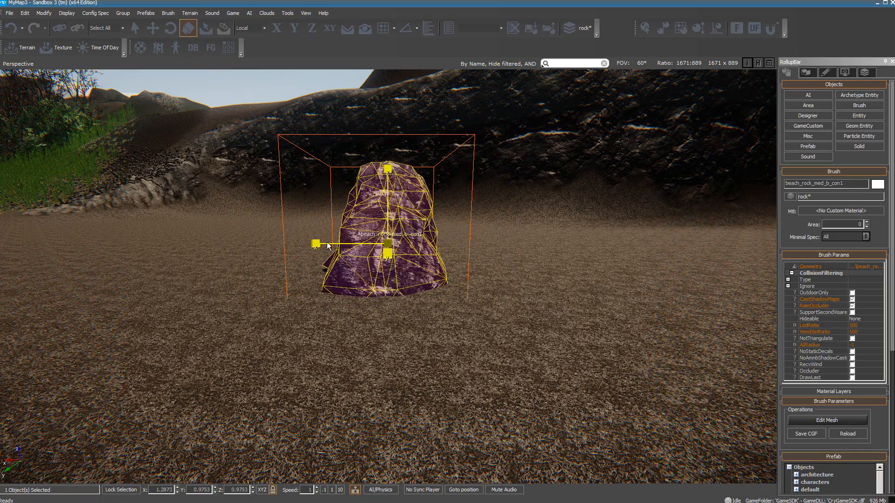
pyautogui.moveTo(315, 246); pyautogui.dragTo(318, 246)
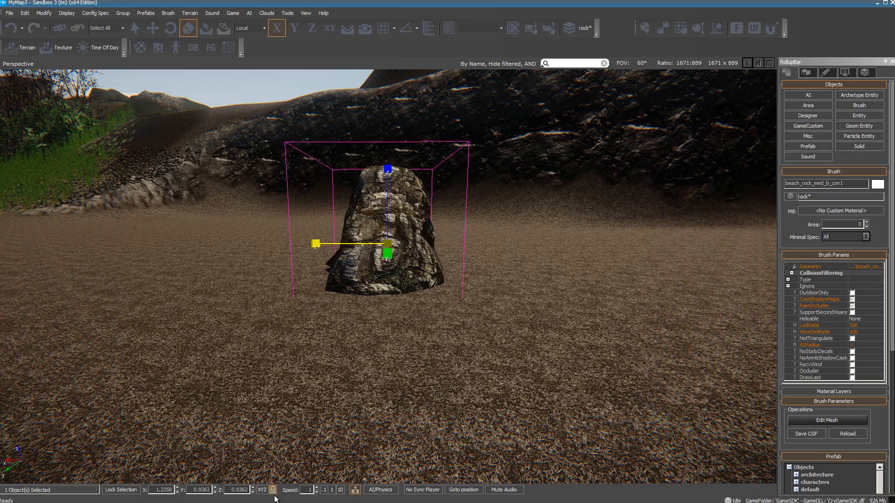
# Scale the beach rock to about 1.67 along X and 1.07 along Z.
pyautogui.moveTo(315, 245)
pyautogui.mouseDown()
pyautogui.moveTo(318, 197)
pyautogui.moveTo(315, 230)
pyautogui.mouseUp()
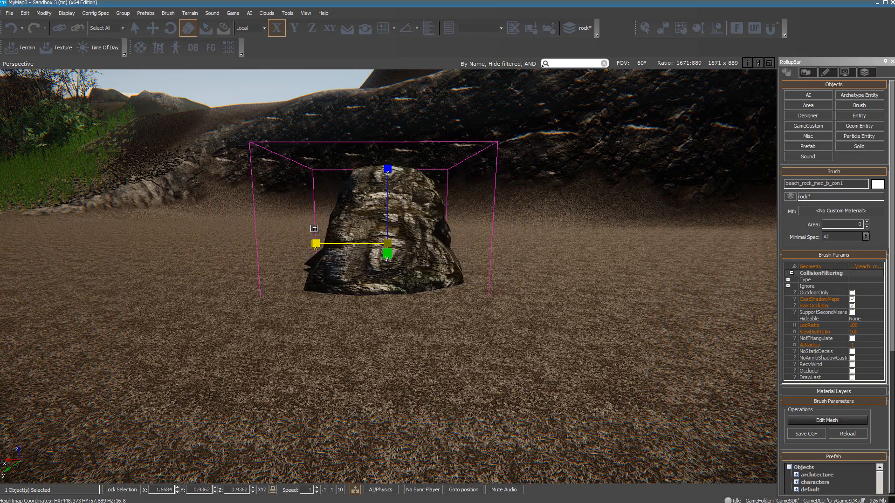
pyautogui.moveTo(391, 171)
pyautogui.mouseDown()
pyautogui.moveTo(390, 147)
pyautogui.moveTo(391, 188)
pyautogui.moveTo(392, 149)
pyautogui.moveTo(396, 163)
pyautogui.mouseUp()
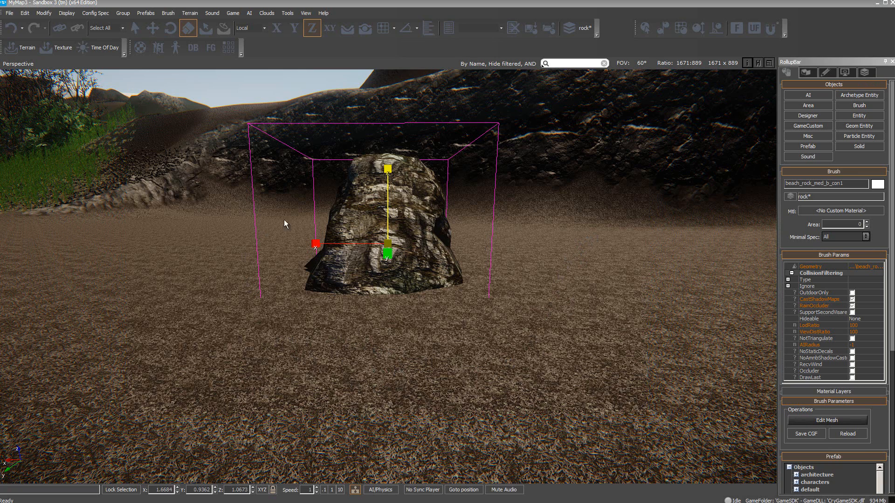
# Delete the scaled beach rock from the terrain.
pyautogui.click(366, 190)
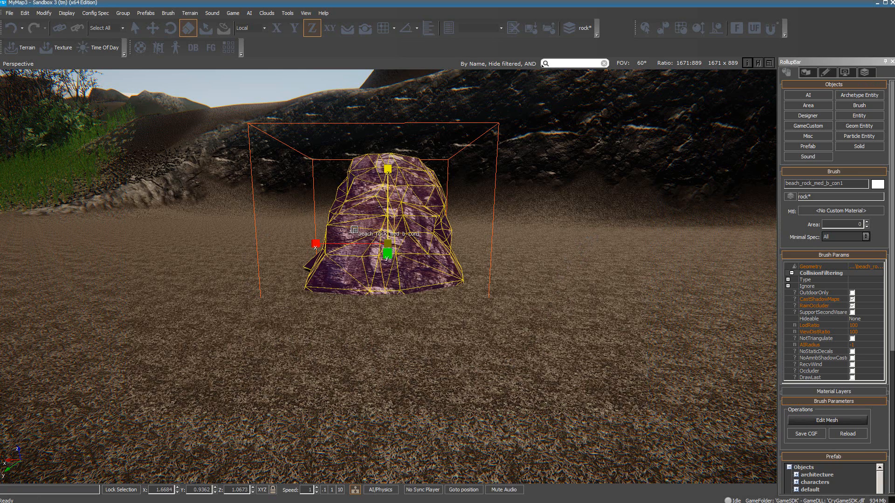
pyautogui.press('Delete')
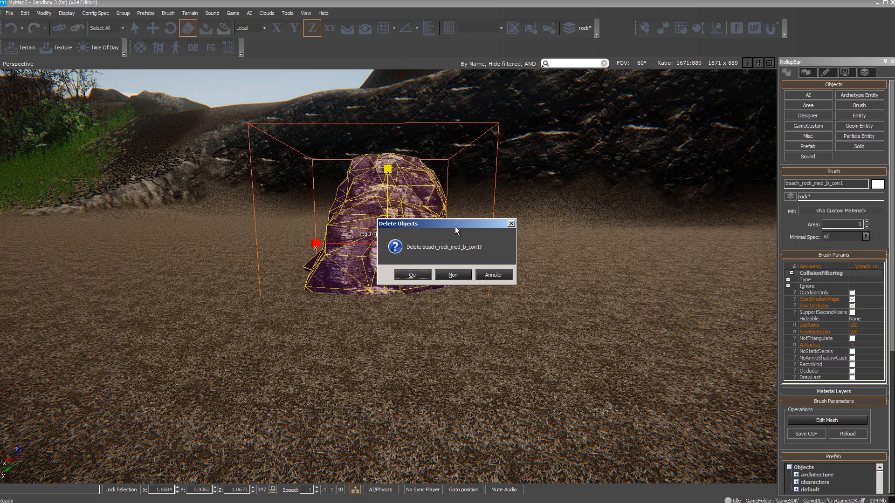
pyautogui.click(420, 275)
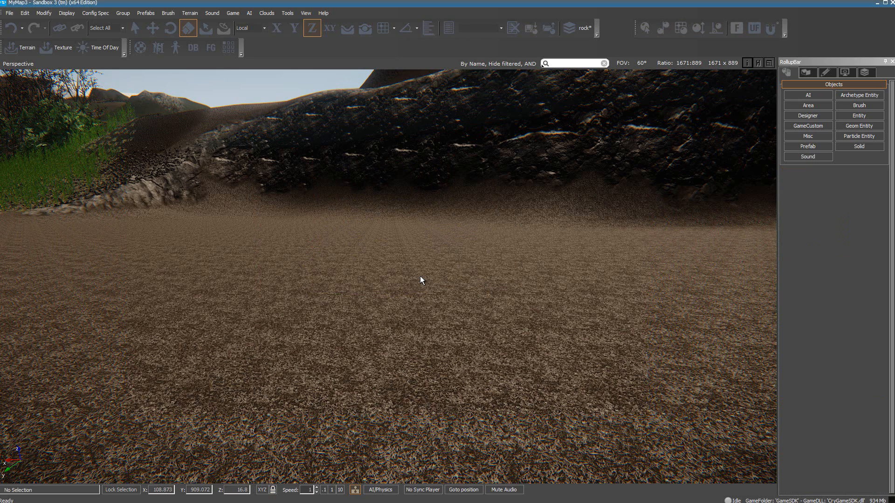
# Place a new beach_rock_med_b_con brush on the sand with terrain and object snapping active.
pyautogui.click(864, 105)
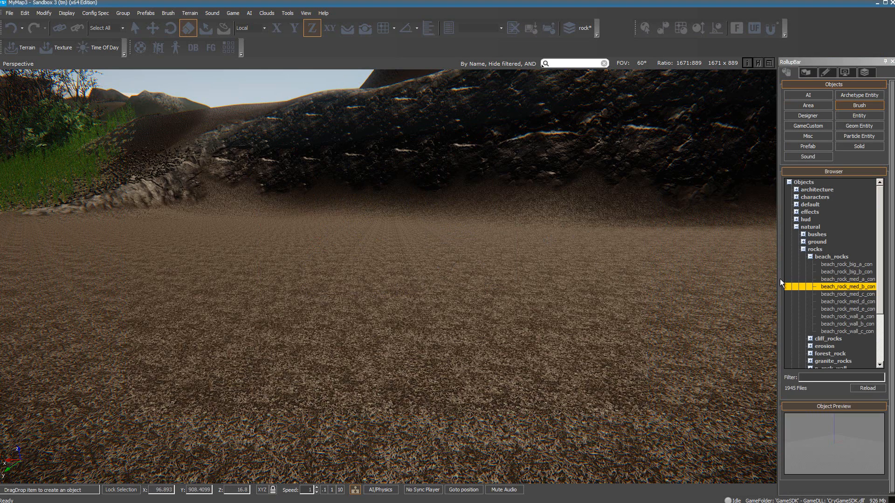
pyautogui.moveTo(844, 286); pyautogui.dragTo(696, 287)
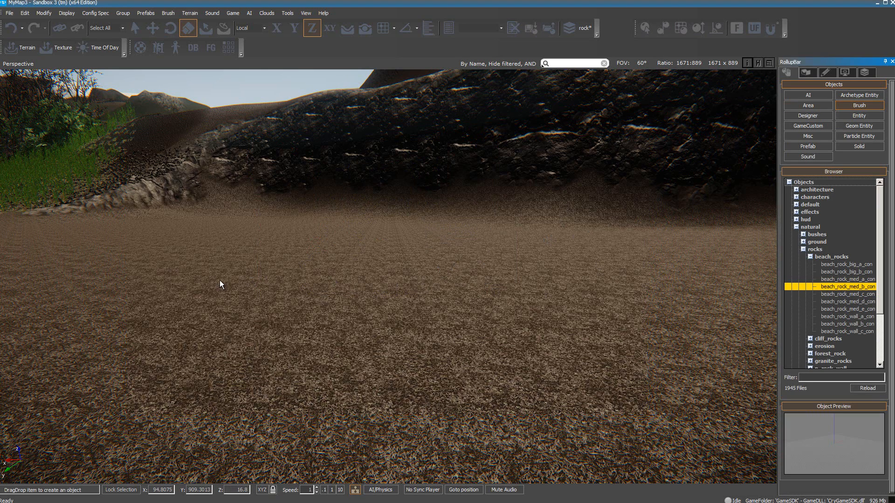
pyautogui.moveTo(219, 281)
pyautogui.mouseDown()
pyautogui.moveTo(608, 304)
pyautogui.moveTo(251, 317)
pyautogui.moveTo(163, 276)
pyautogui.moveTo(233, 282)
pyautogui.mouseUp()
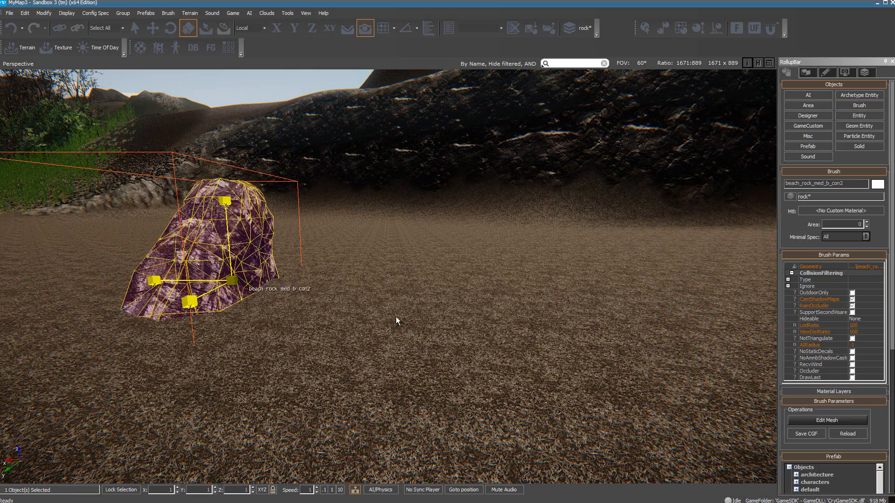
pyautogui.click(366, 31)
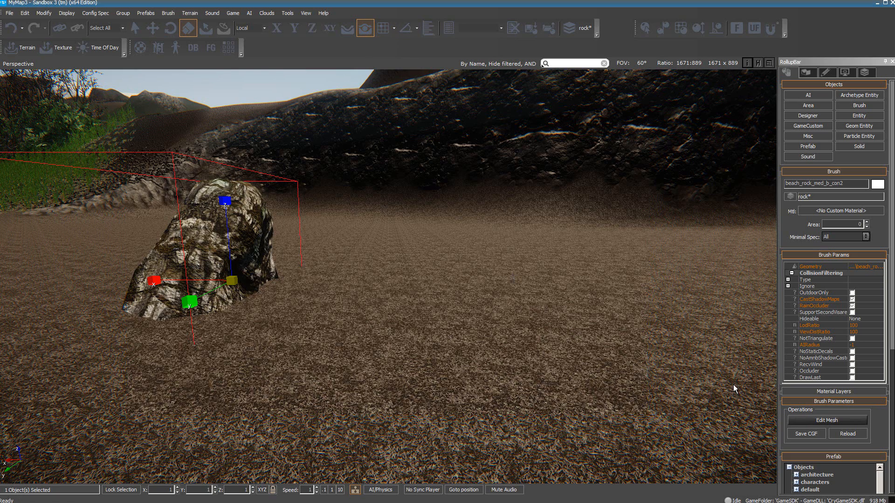
# Place a beach_rock_wall_a_con brush beside the beach rock and rotate it so its solid rocky face is toward the camera.
pyautogui.click(865, 108)
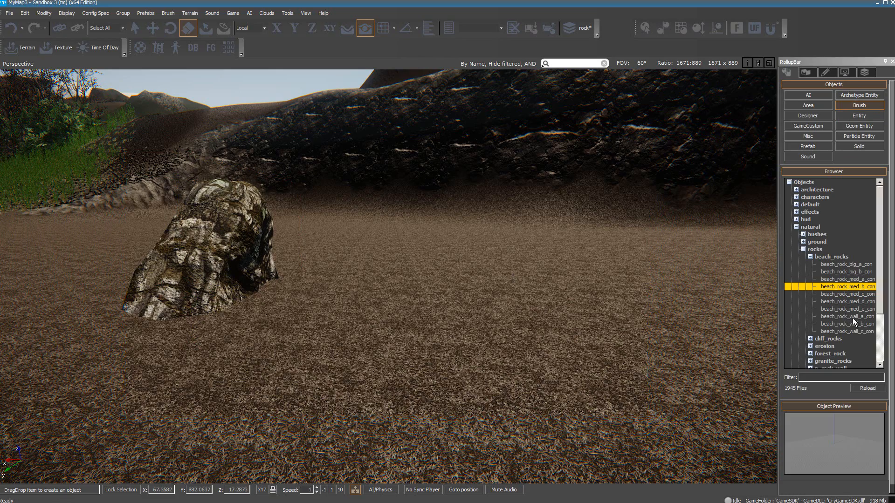
pyautogui.click(854, 318)
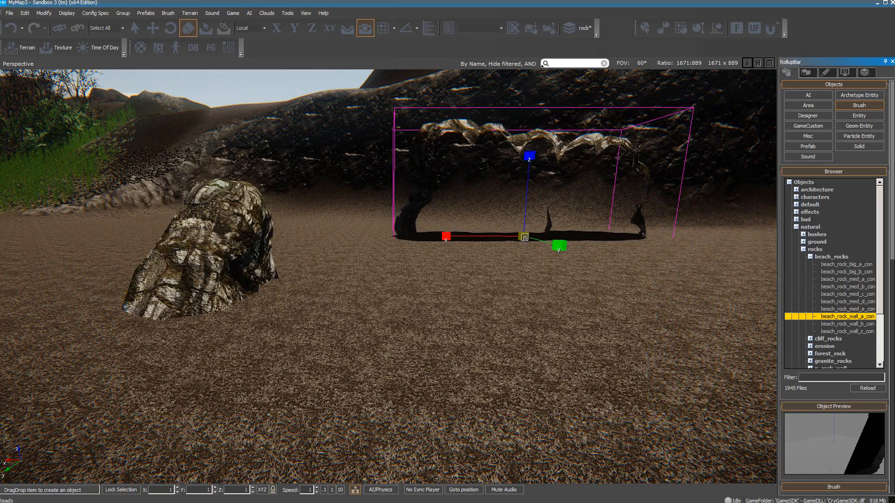
pyautogui.click(523, 236)
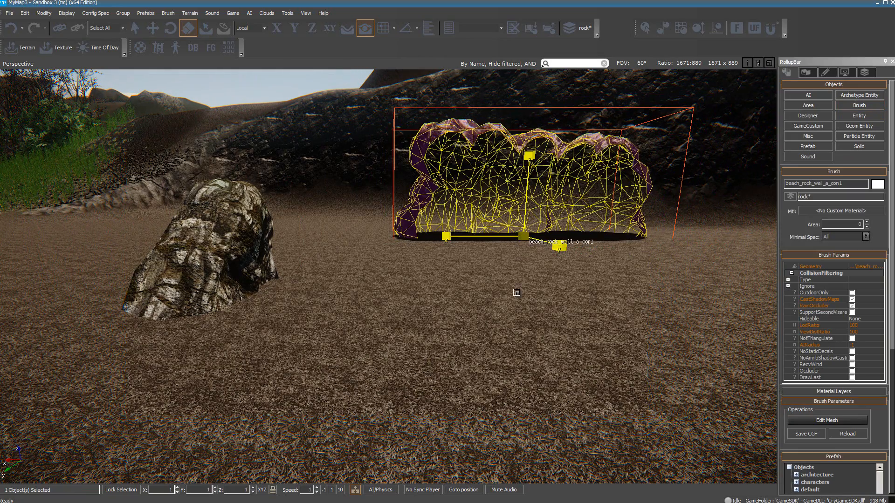
pyautogui.click(167, 28)
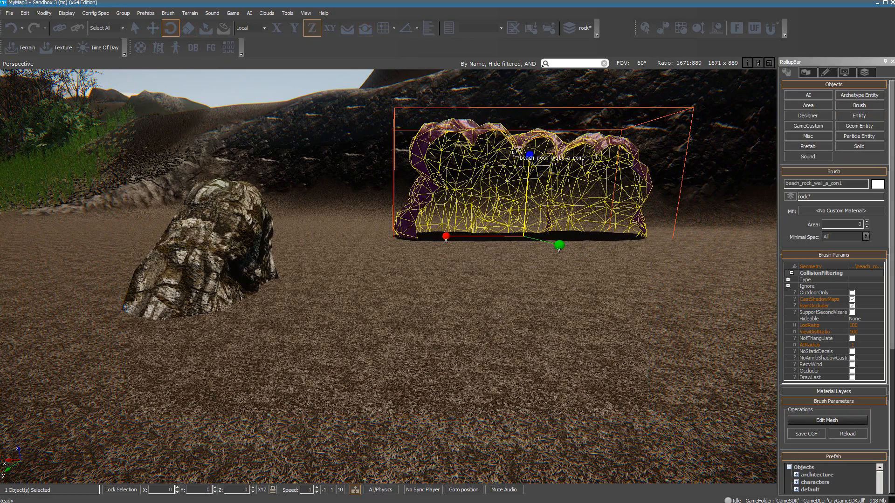
pyautogui.moveTo(459, 249); pyautogui.dragTo(554, 87)
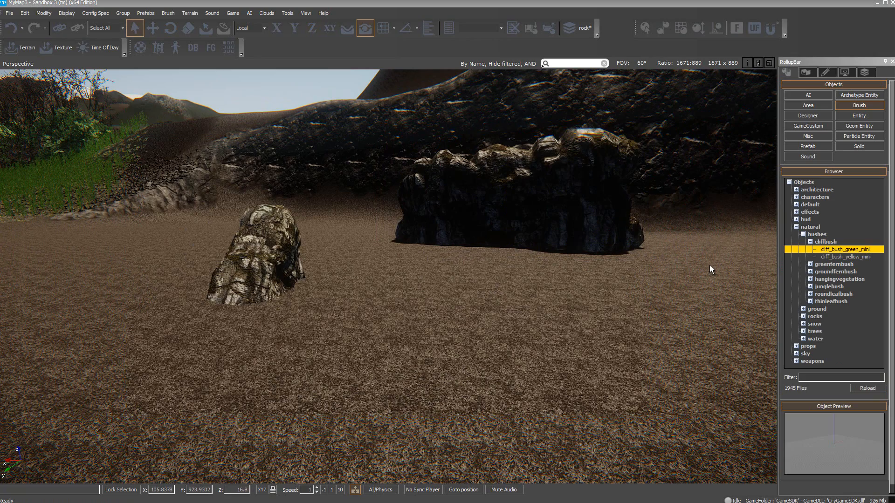
# Place a cliff_bush_green_mini brush in front of the rock wall on the rock layer.
pyautogui.click(847, 250)
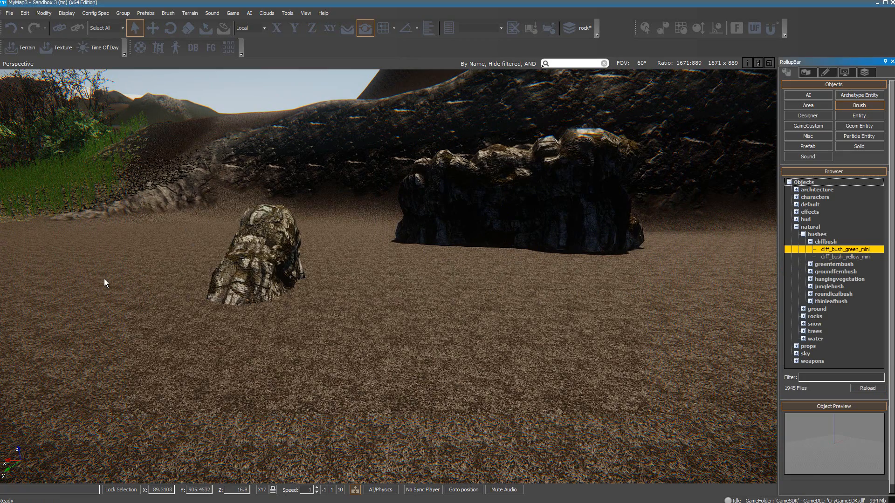
pyautogui.moveTo(104, 281)
pyautogui.mouseDown()
pyautogui.moveTo(445, 322)
pyautogui.moveTo(490, 316)
pyautogui.moveTo(499, 301)
pyautogui.moveTo(432, 303)
pyautogui.moveTo(462, 298)
pyautogui.mouseUp()
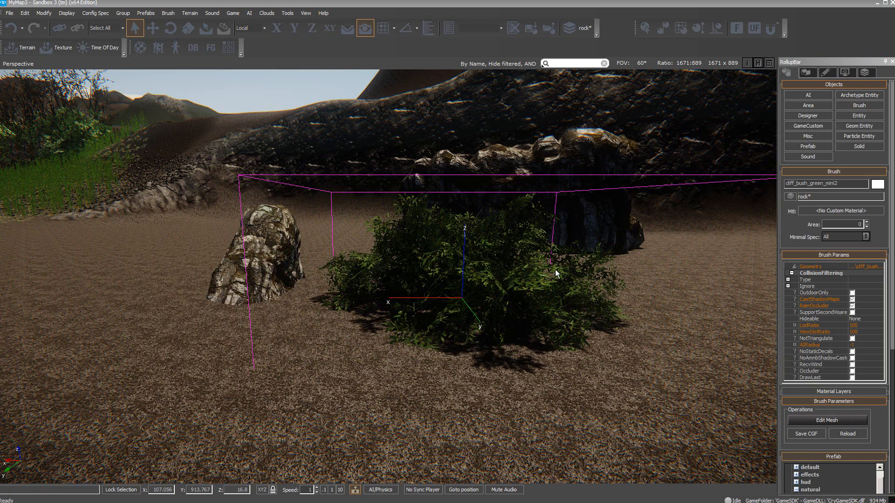
# Toggle the rock layer's visibility off and on twice to check which objects belong to it.
pyautogui.click(864, 72)
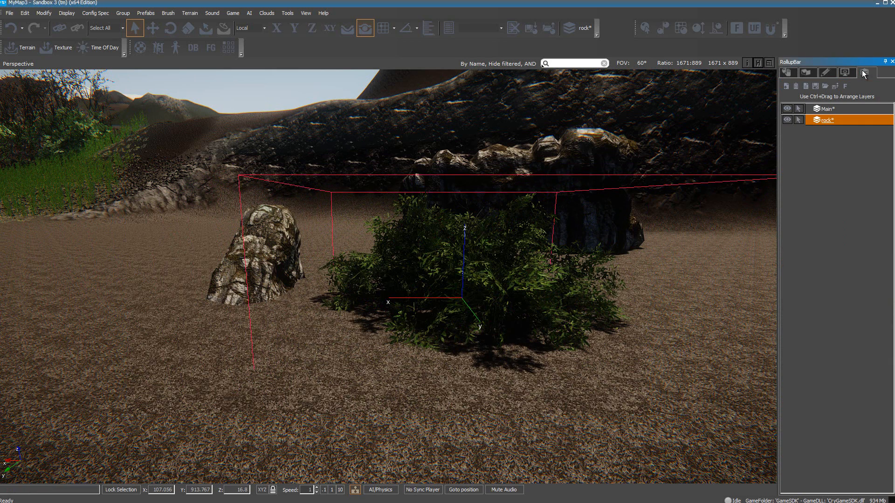
pyautogui.click(787, 121)
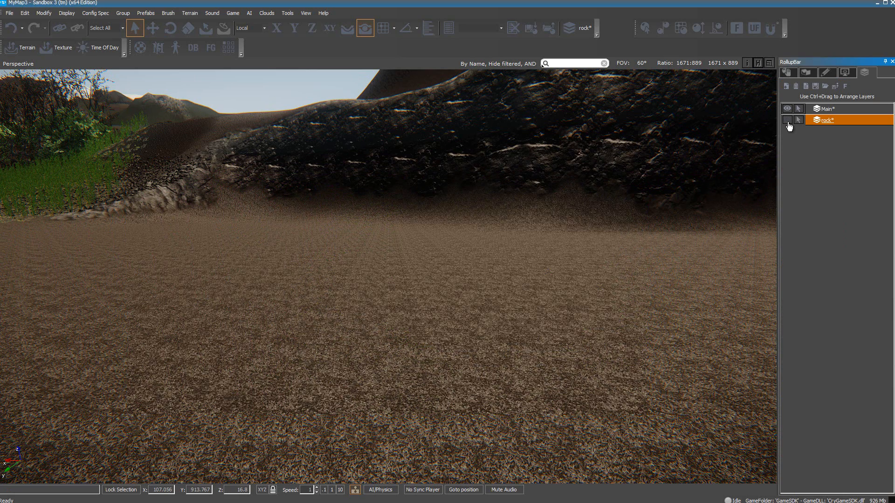
pyautogui.click(788, 120)
pyautogui.click(787, 120)
pyautogui.click(787, 120)
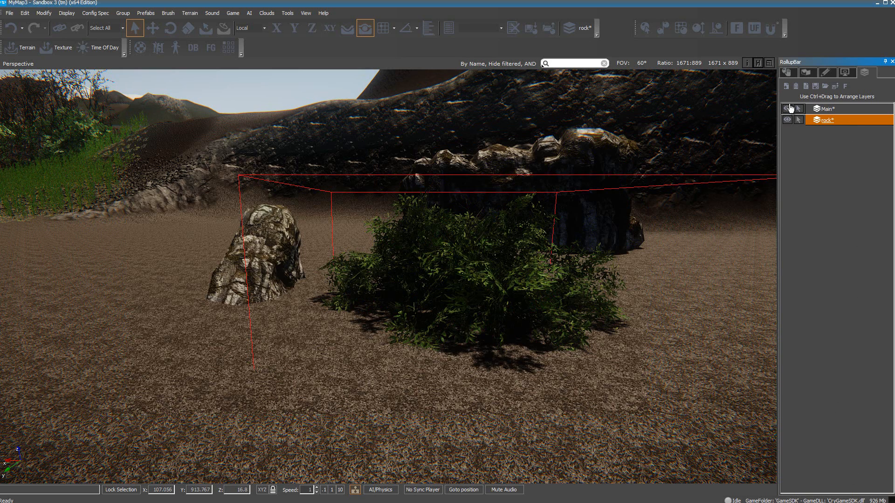
# Create a new layer named Vegetation with the default layer options.
pyautogui.click(787, 86)
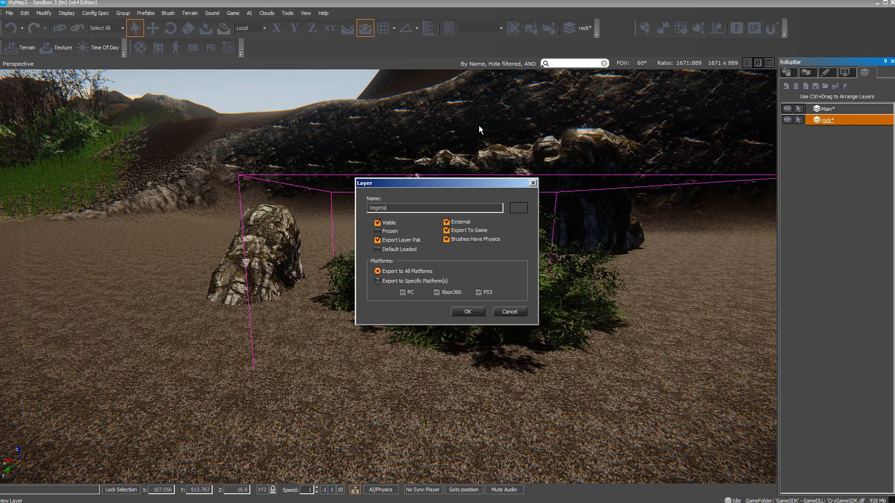
pyautogui.write('Vegetation')
pyautogui.press('Return')
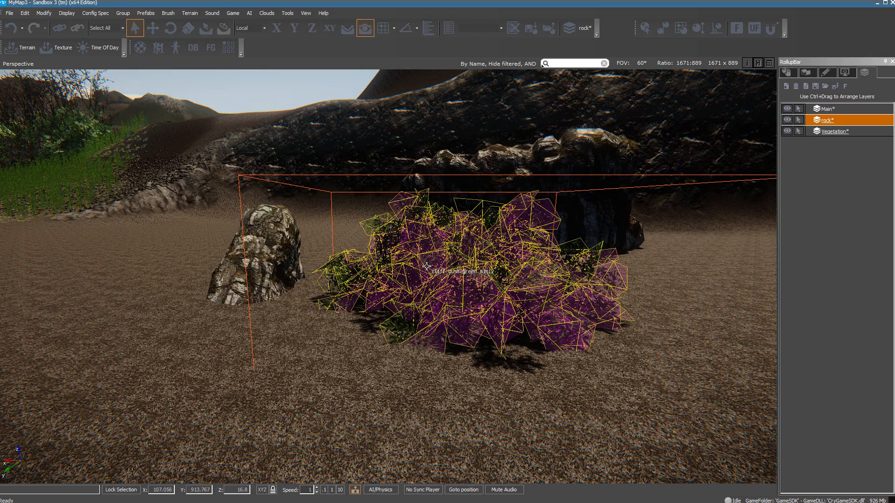
# Delete the green cliff bush that was placed on the rock layer.
pyautogui.press('Delete')
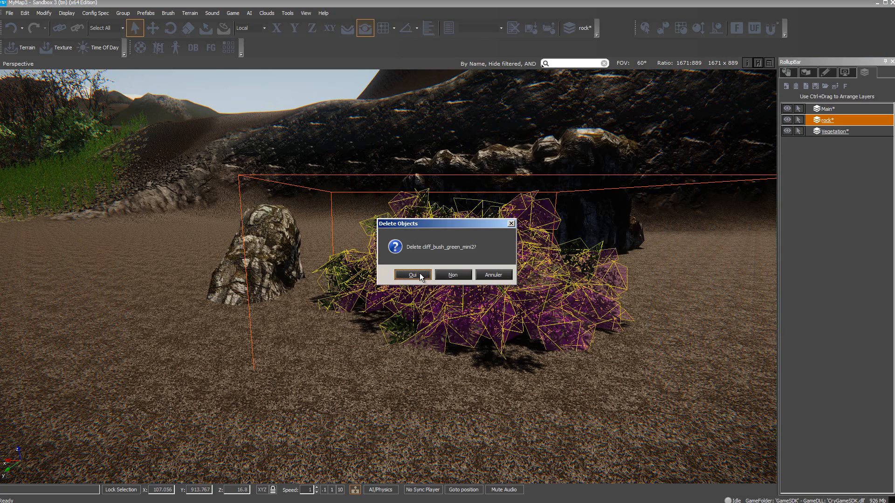
pyautogui.click(419, 274)
# Make Vegetation the current layer and place a cliff_bush_green_mini brush in front of the rock wall.
pyautogui.click(834, 133)
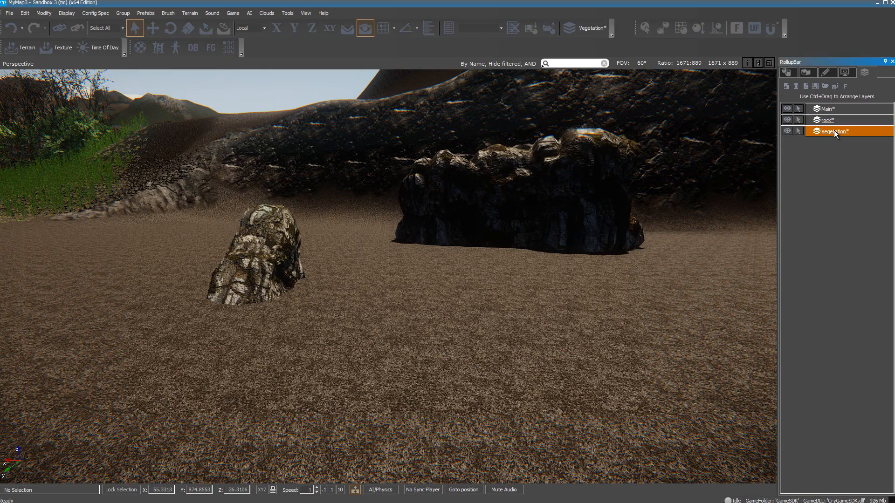
pyautogui.click(786, 73)
pyautogui.click(859, 107)
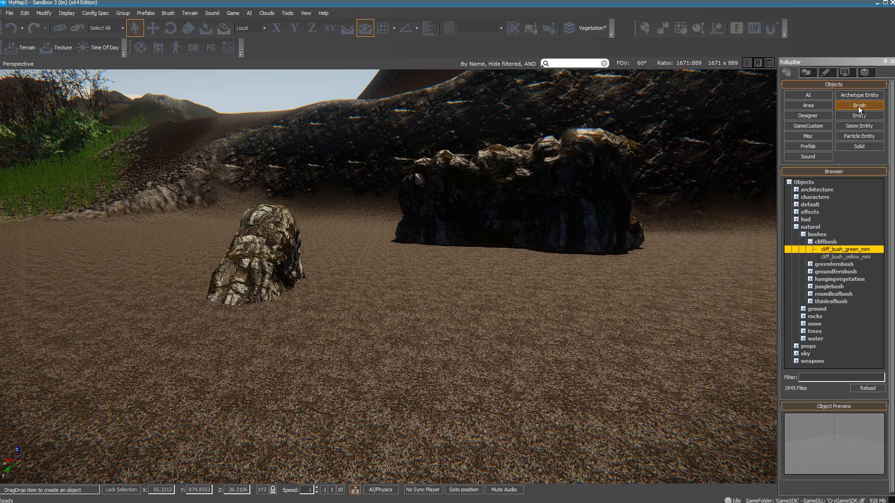
pyautogui.moveTo(846, 249)
pyautogui.mouseDown()
pyautogui.moveTo(686, 266)
pyautogui.moveTo(441, 314)
pyautogui.moveTo(439, 299)
pyautogui.moveTo(462, 303)
pyautogui.mouseUp()
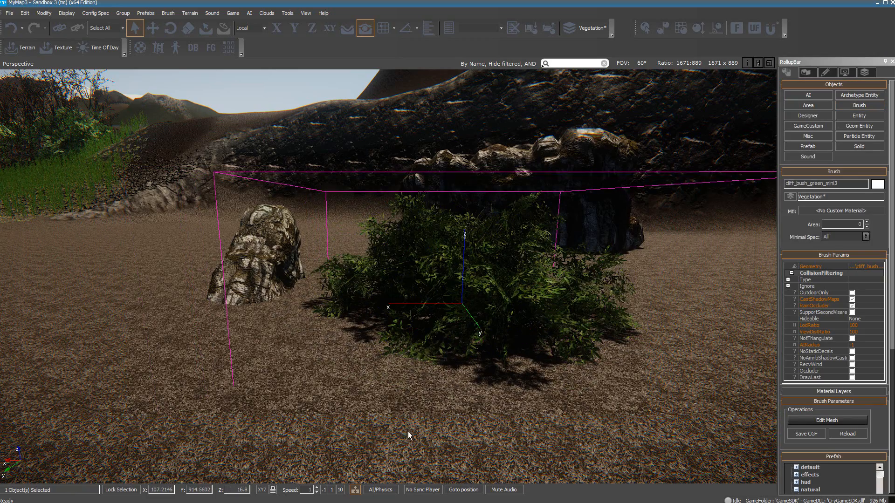
# Hide and show the rock layer, and do the same with the Vegetation layer, to check their separation.
pyautogui.click(865, 73)
pyautogui.click(788, 121)
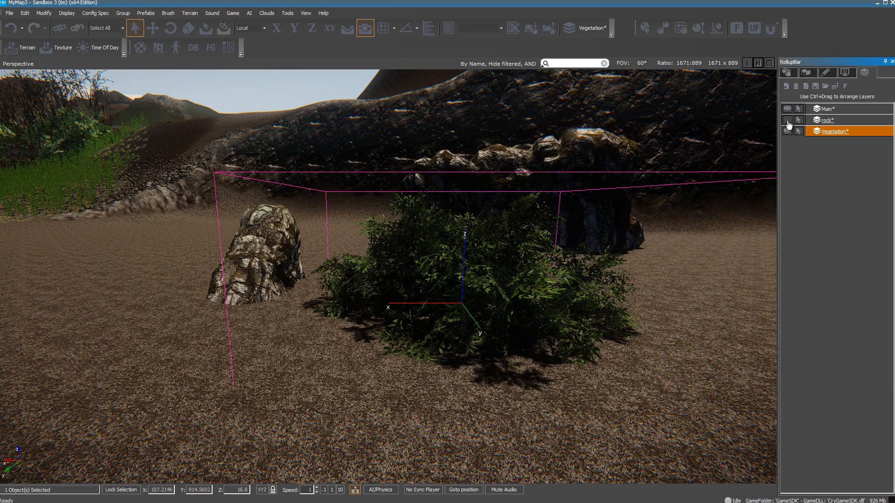
pyautogui.click(787, 121)
pyautogui.click(788, 132)
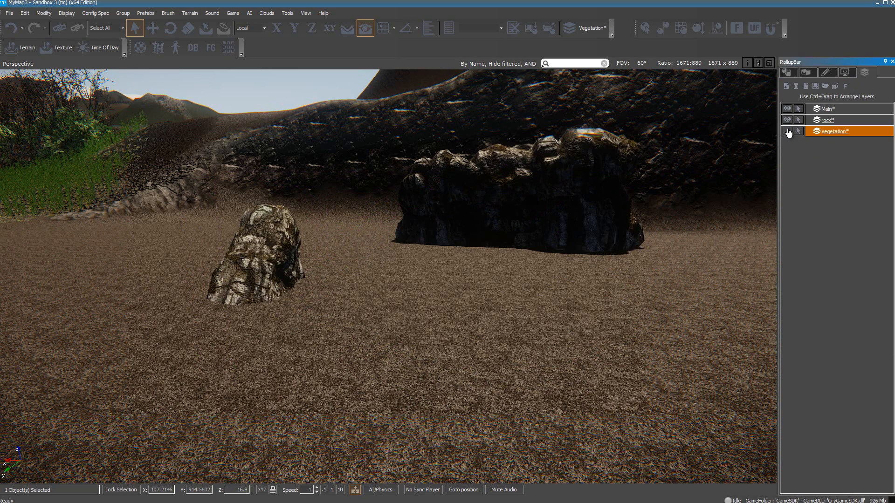
pyautogui.click(787, 132)
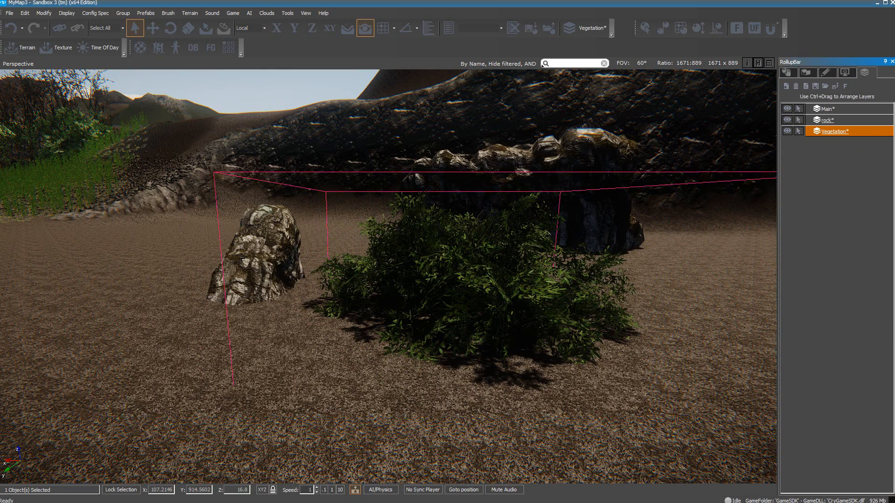
# Make the rock layer current and test its selection lock by disabling selection, picking the bush and re-enabling selection.
pyautogui.click(828, 120)
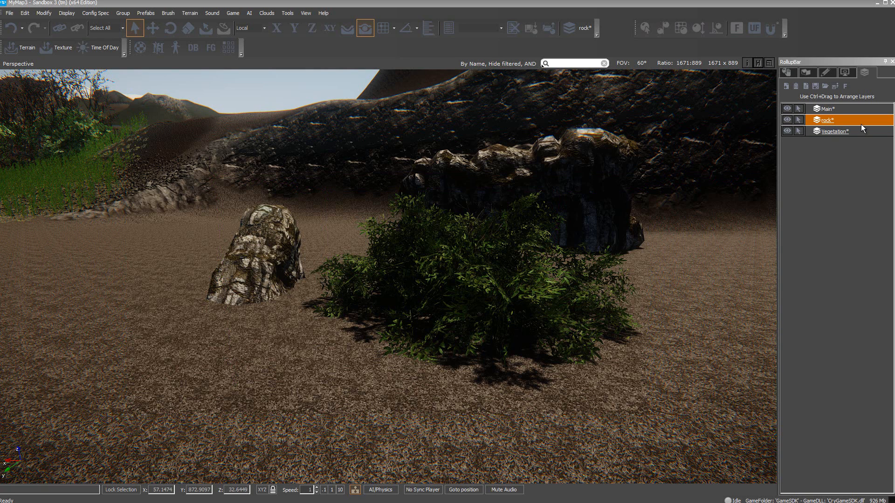
pyautogui.click(799, 120)
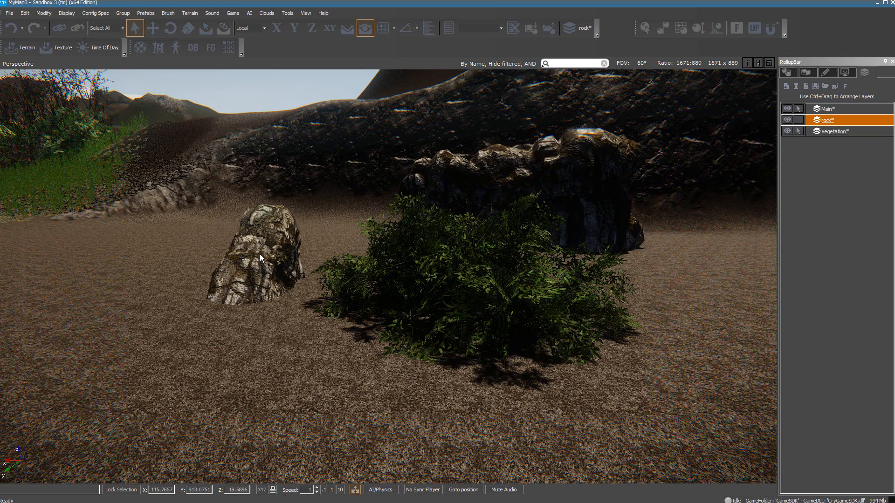
pyautogui.click(467, 261)
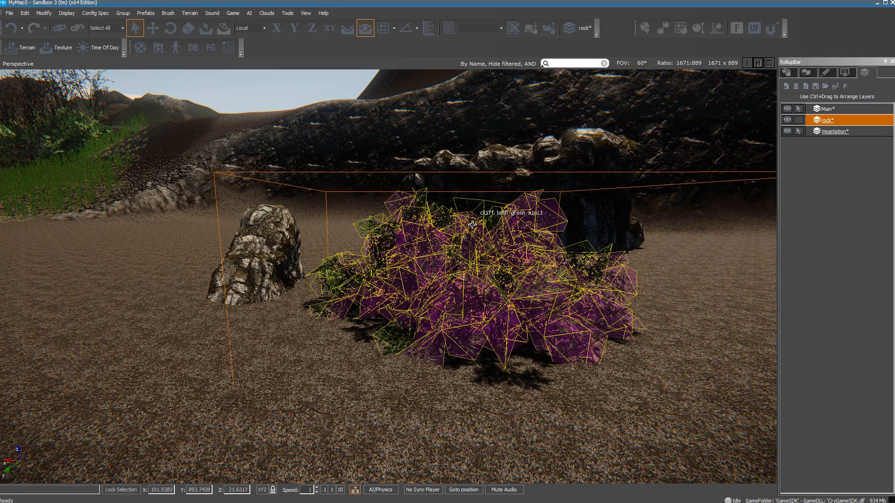
pyautogui.click(468, 262)
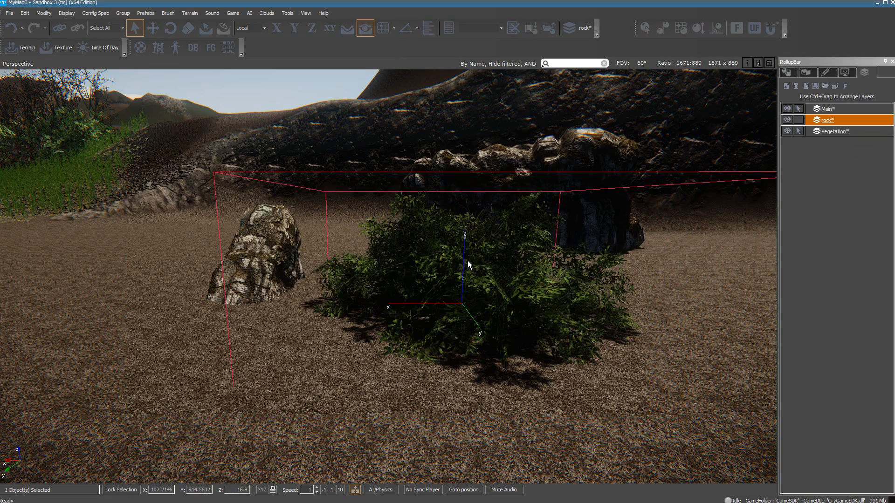
pyautogui.click(798, 121)
pyautogui.click(828, 163)
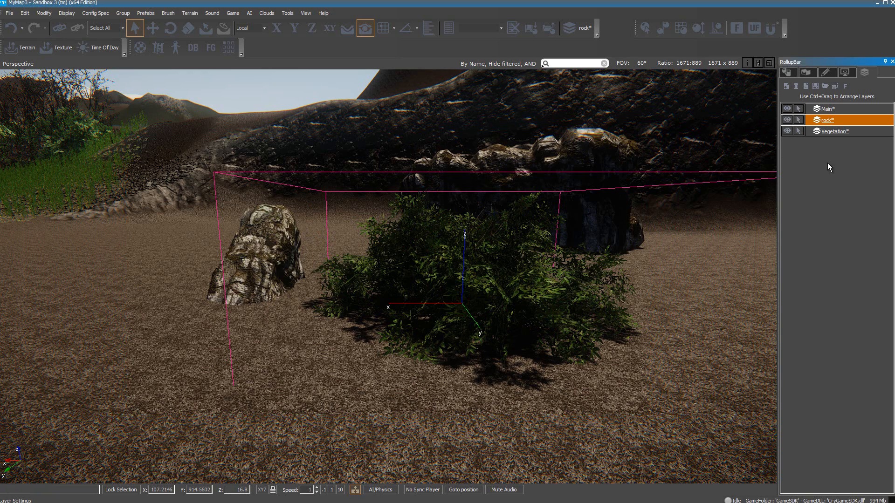
# Review the rock layer's settings and accept them without edits.
pyautogui.click(807, 86)
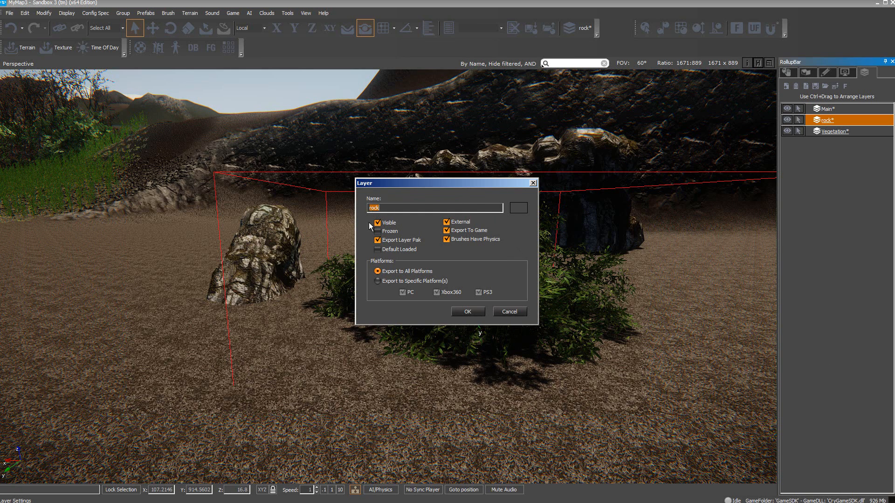
pyautogui.click(468, 312)
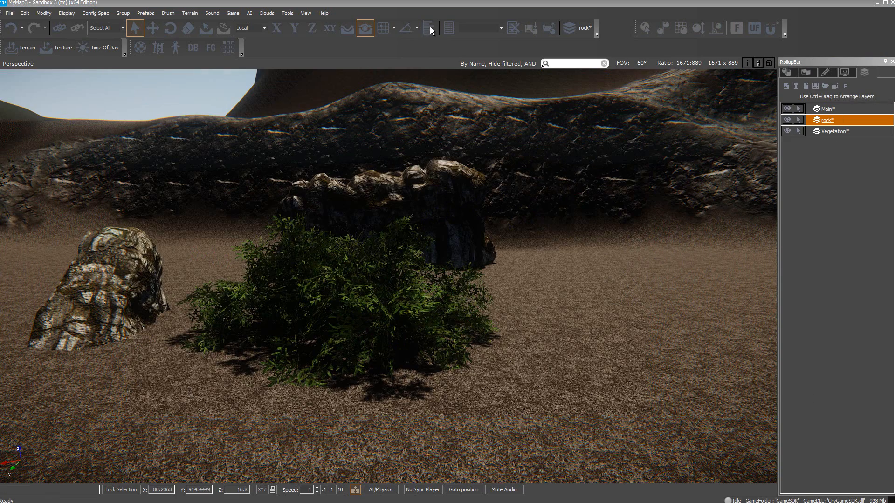
# Measure the straight-line distance from the small rock to the bush with the ruler and try another measurement across the open terrain.
pyautogui.click(429, 28)
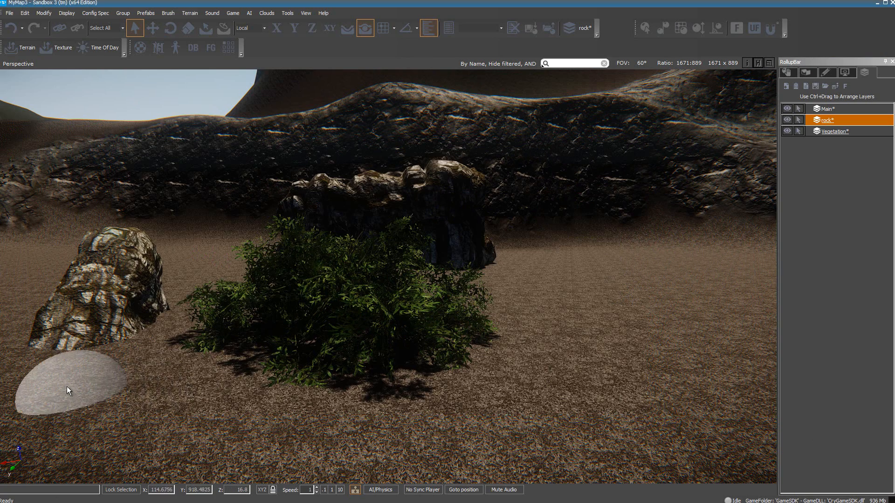
pyautogui.click(97, 322)
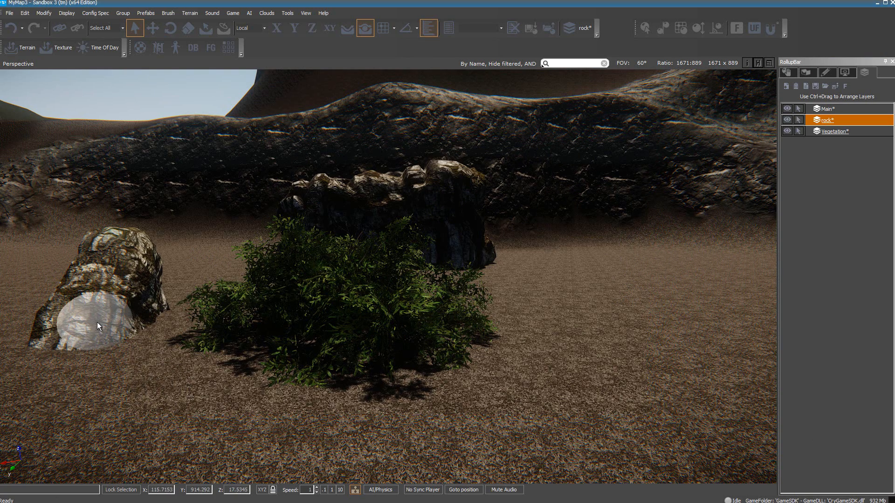
pyautogui.click(359, 323)
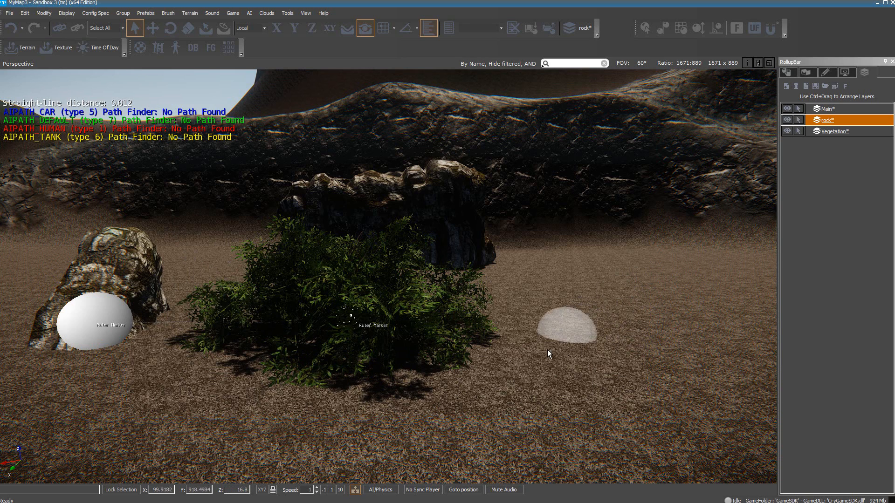
pyautogui.click(504, 386)
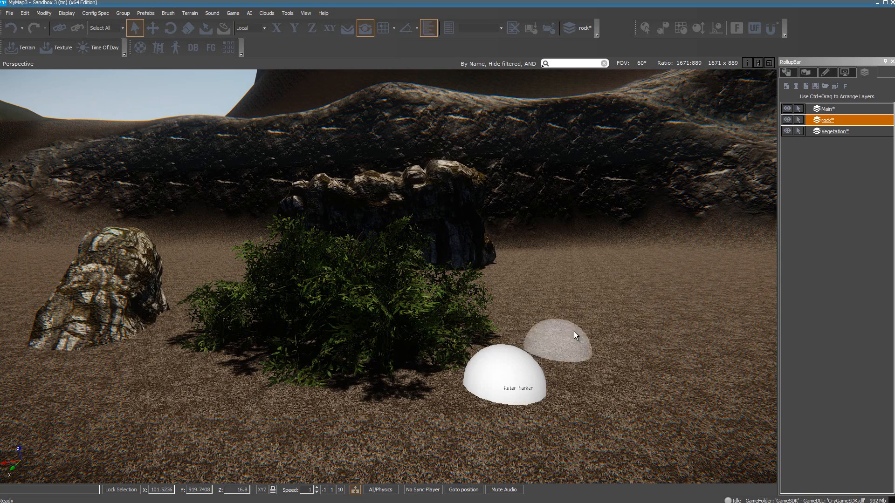
pyautogui.click(709, 247)
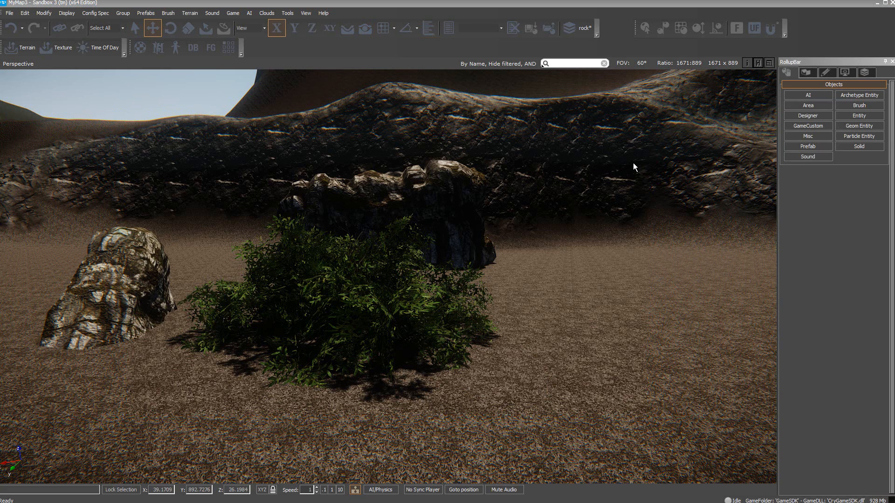
# Examine the layer list in the quick layer selector and the full layer settings, and return to the object creation options.
pyautogui.click(572, 28)
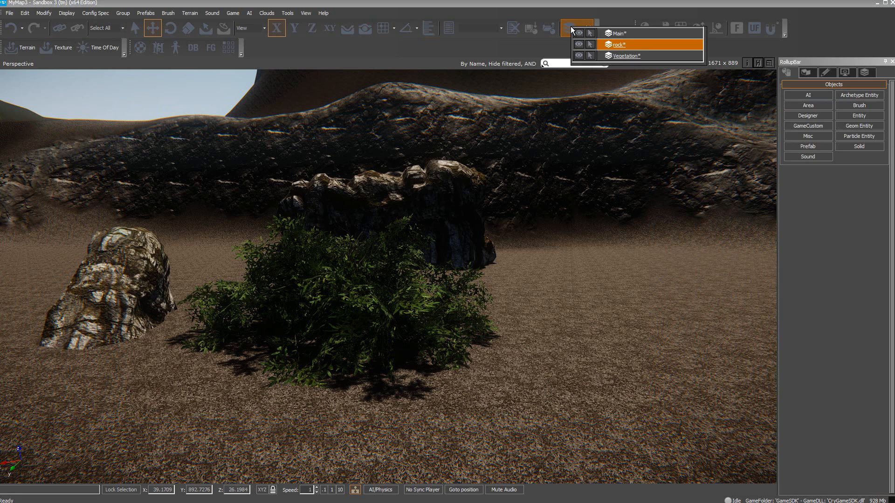
pyautogui.click(553, 46)
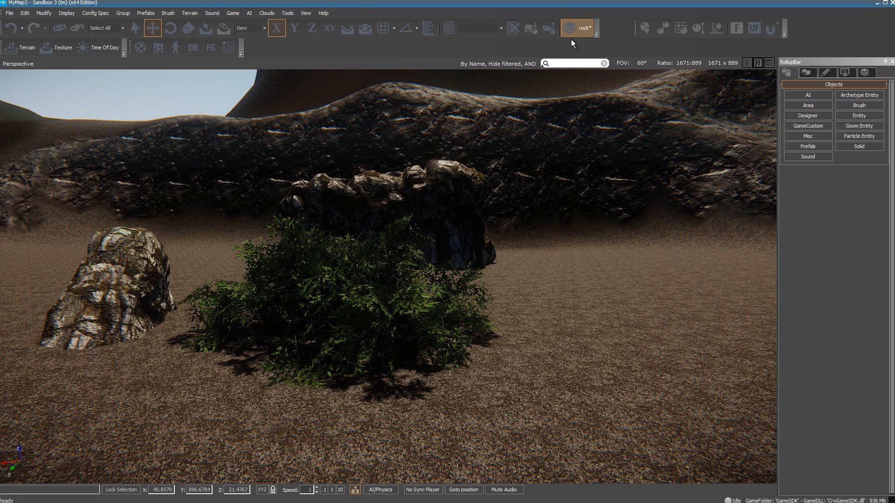
pyautogui.click(870, 74)
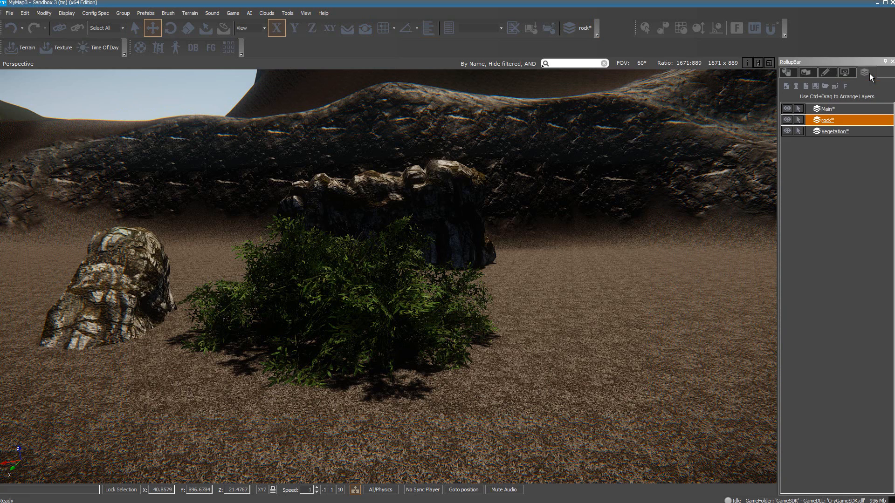
pyautogui.click(791, 73)
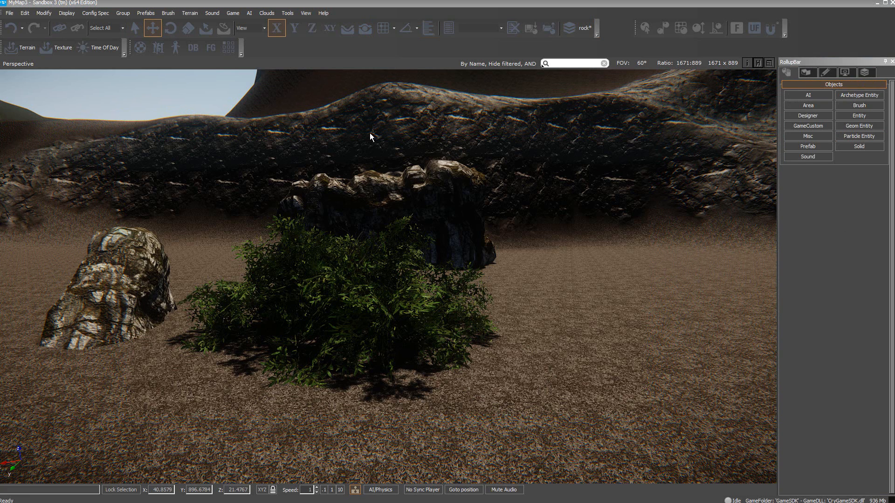
# List only Brushes in the Select Objects window and select the rock wall brush from it.
pyautogui.click(450, 26)
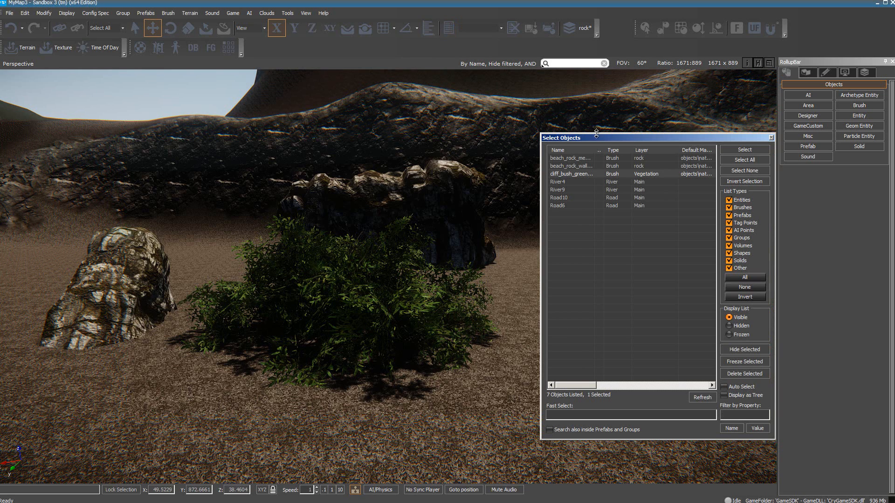
pyautogui.moveTo(604, 136); pyautogui.dragTo(610, 123)
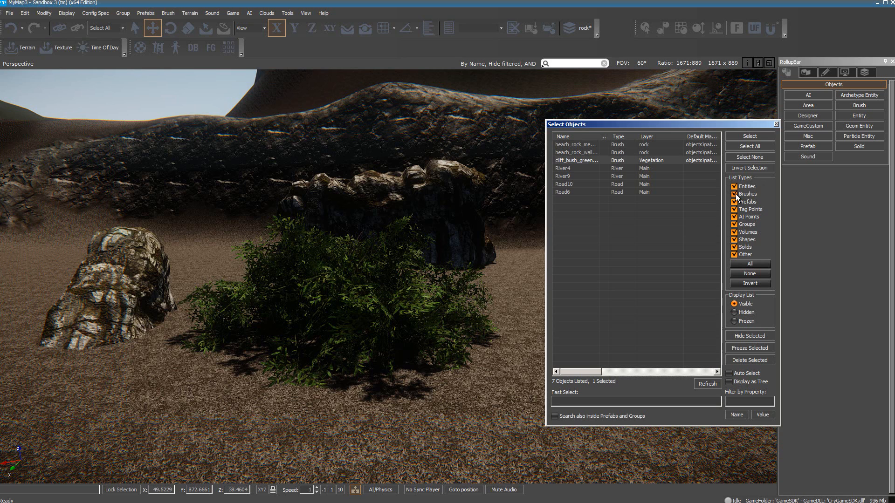
pyautogui.click(751, 274)
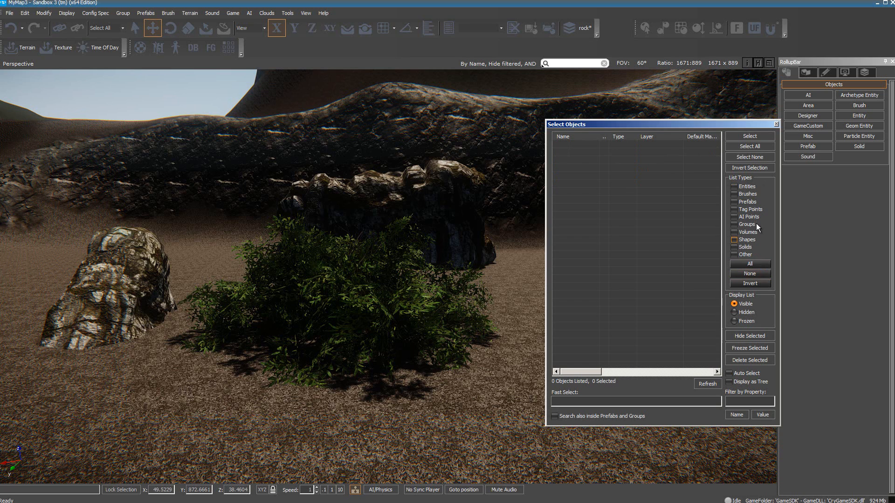
pyautogui.click(737, 197)
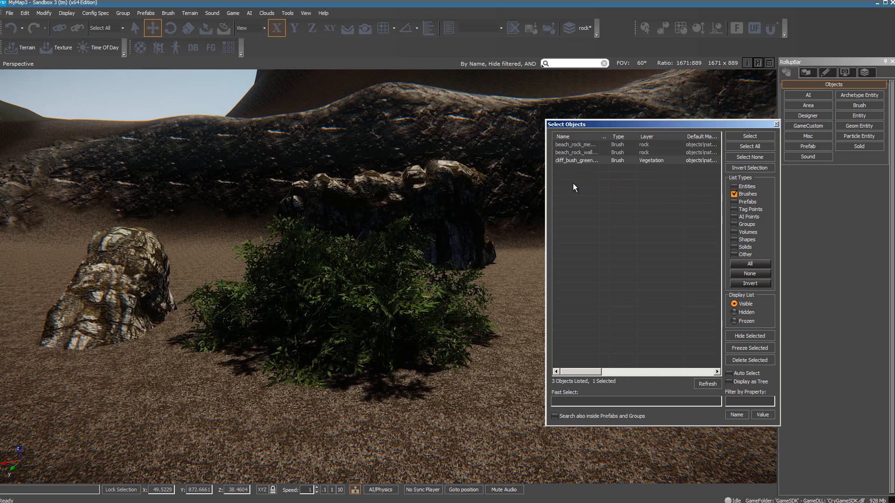
pyautogui.click(575, 154)
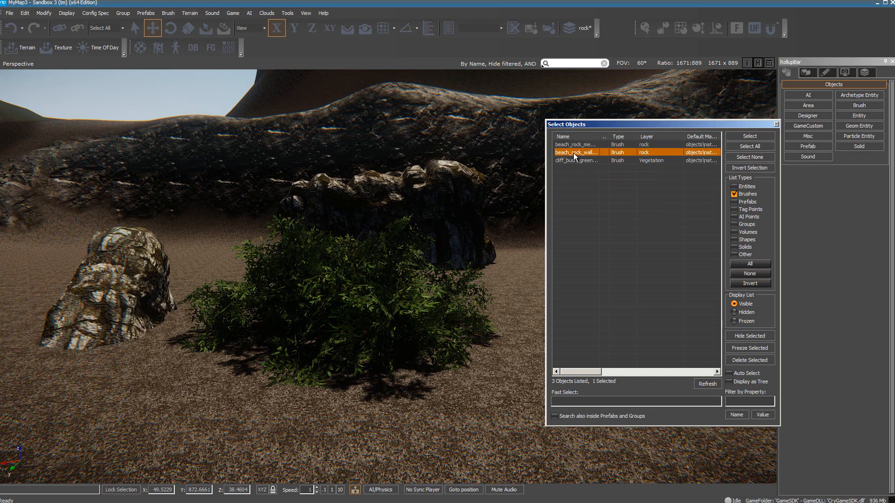
pyautogui.click(751, 138)
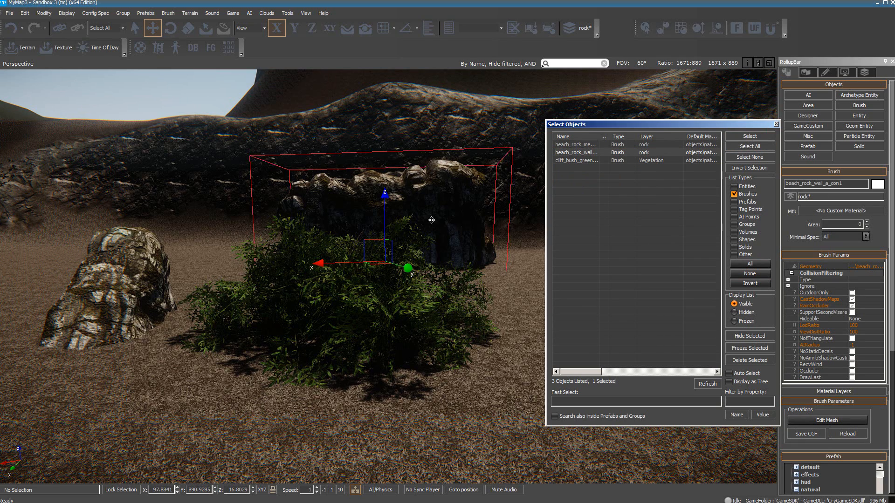
pyautogui.click(313, 226)
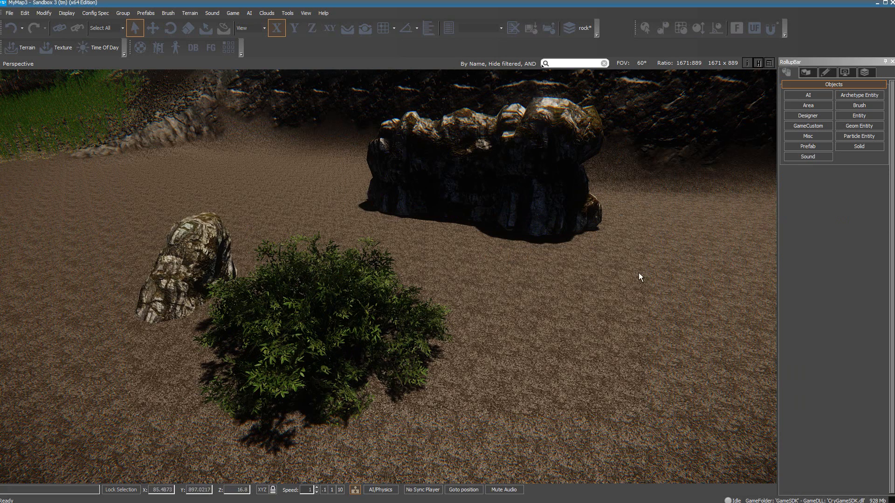
# Go to the small rock beach_rock_med_b_con2 and align it to the green bush with Align to Object.
pyautogui.click(203, 231)
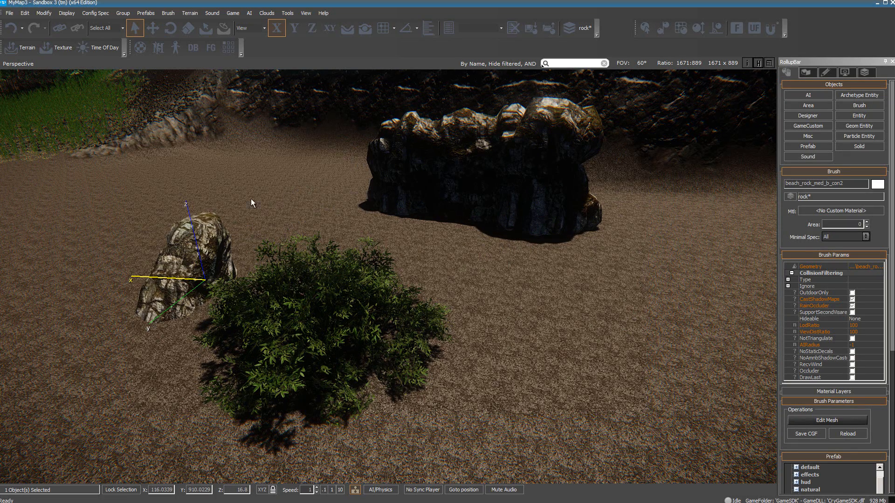
pyautogui.click(645, 27)
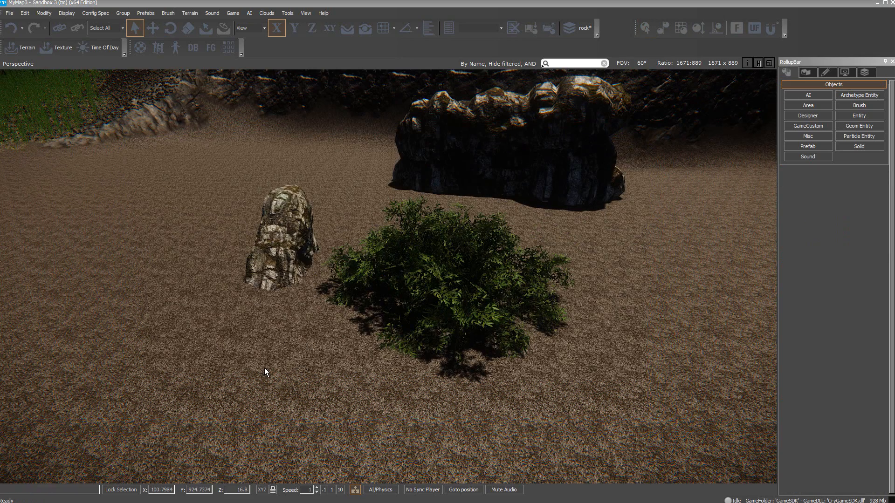
pyautogui.click(278, 204)
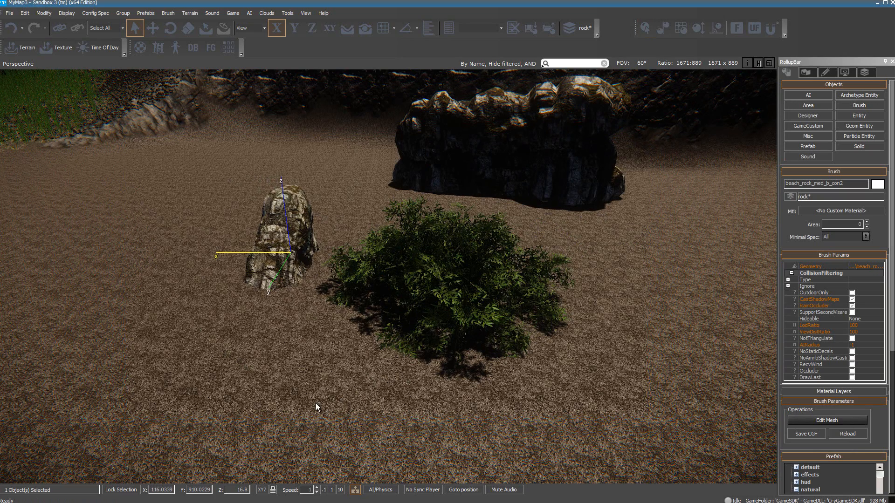
pyautogui.click(665, 21)
pyautogui.click(459, 253)
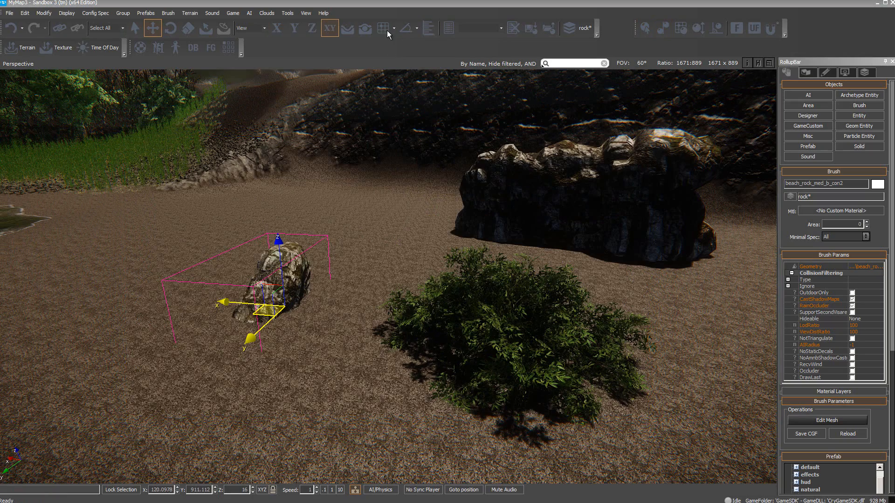
# Set the snapping grid size to 16 and align the selected small rock to the grid.
pyautogui.click(394, 29)
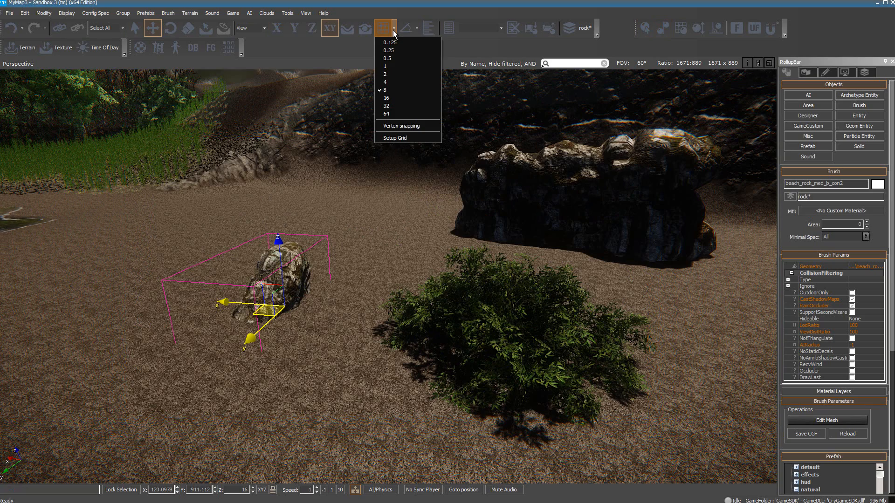
pyautogui.click(393, 101)
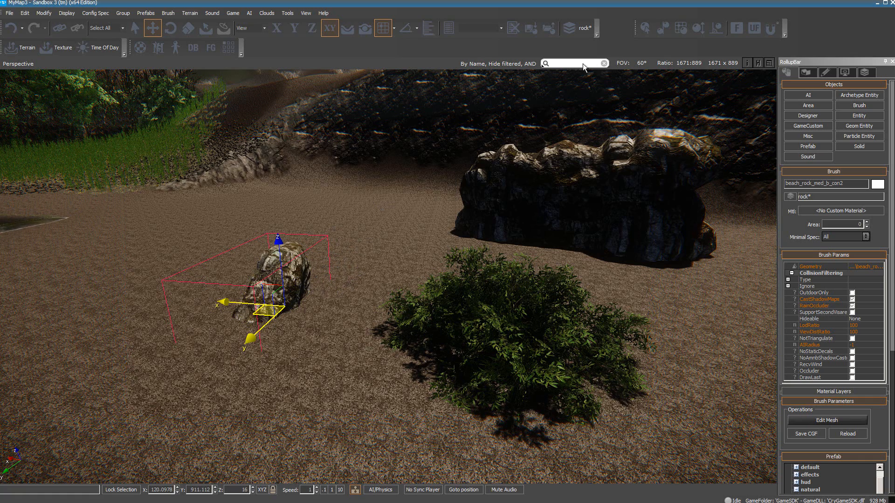
pyautogui.click(684, 32)
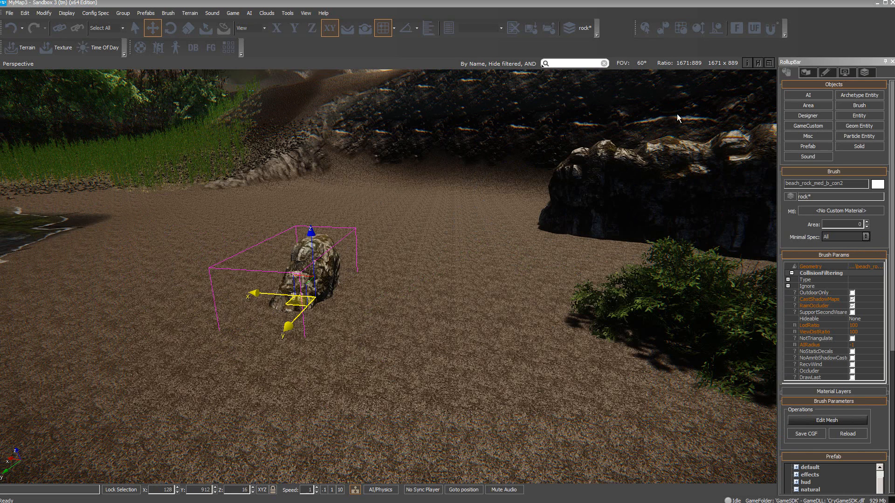
# Set the selected small rock's object height to 5.
pyautogui.click(699, 28)
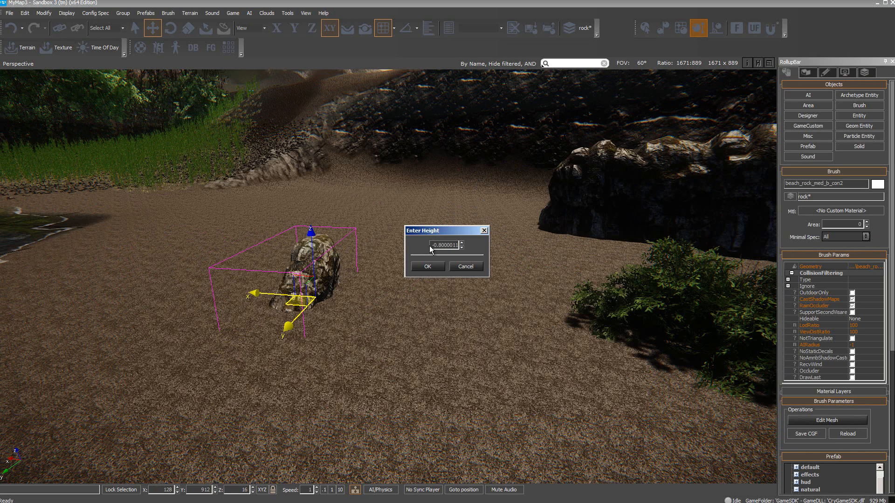
pyautogui.moveTo(430, 245); pyautogui.dragTo(465, 243)
pyautogui.write('5')
pyautogui.click(433, 270)
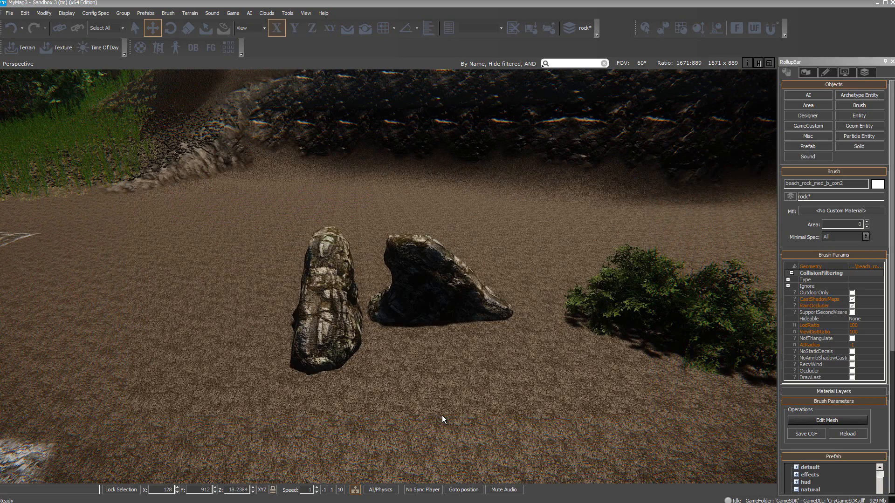
# Move the two medium rocks apart along the X axis, to about X 129.44 for beach_rock_med_b_con2 and X 119.76 for beach_rock_med_b_con3.
pyautogui.click(334, 272)
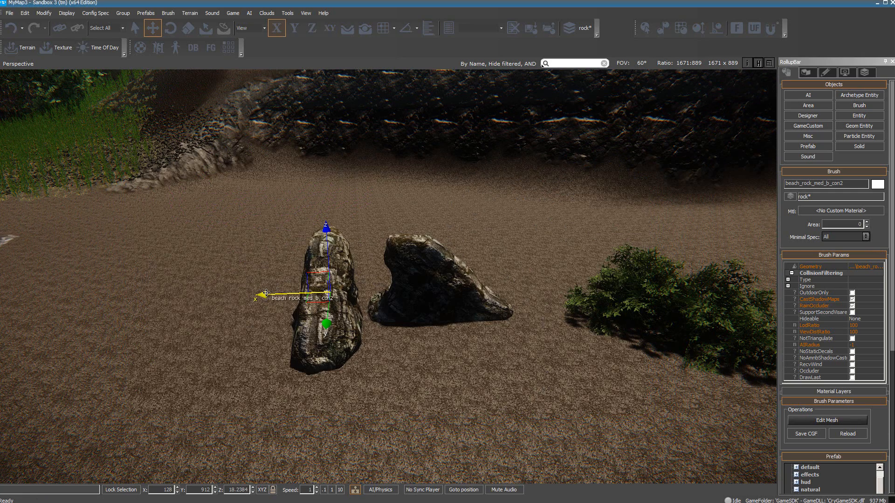
pyautogui.moveTo(259, 292); pyautogui.dragTo(238, 298)
pyautogui.click(383, 263)
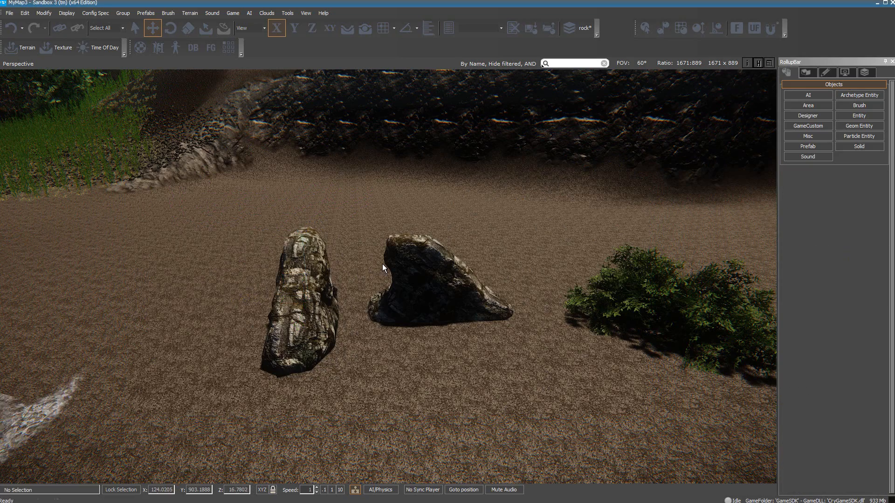
pyautogui.click(413, 302)
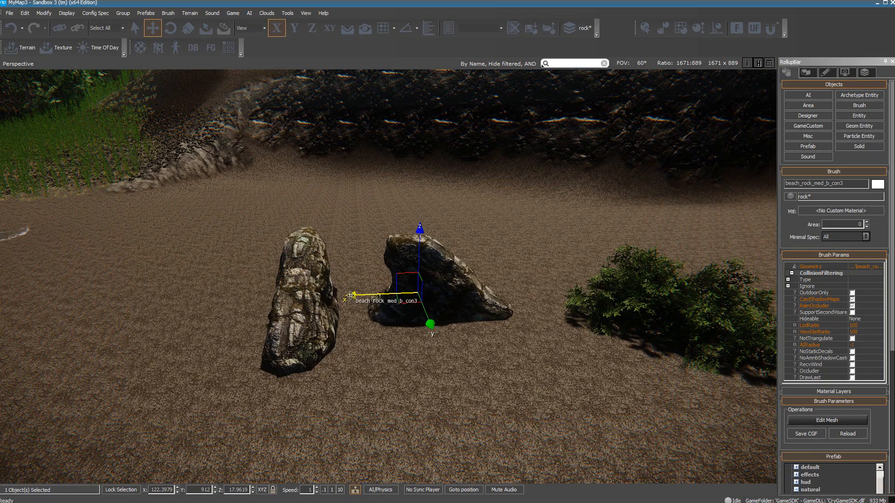
pyautogui.moveTo(353, 296); pyautogui.dragTo(392, 293)
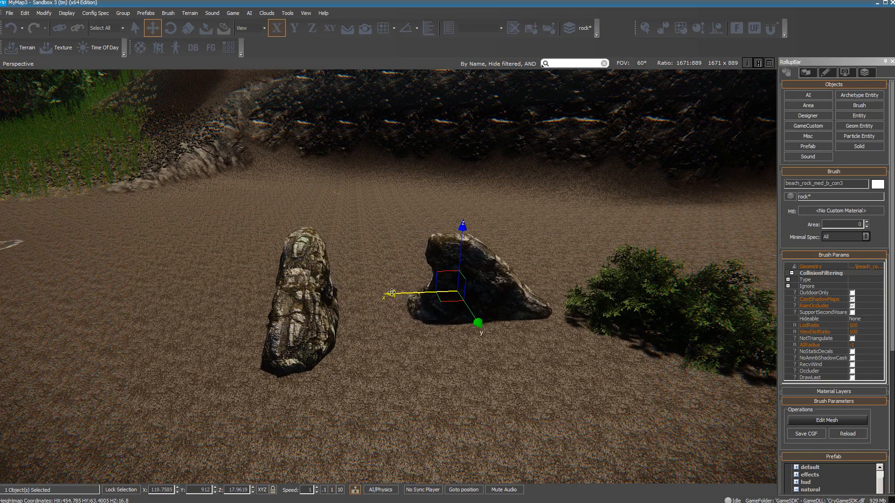
# Freeze the beach_rock_med_b_con2 rock and move beach_rock_med_b_con3 along the X axis to about X 120.24.
pyautogui.click(306, 273)
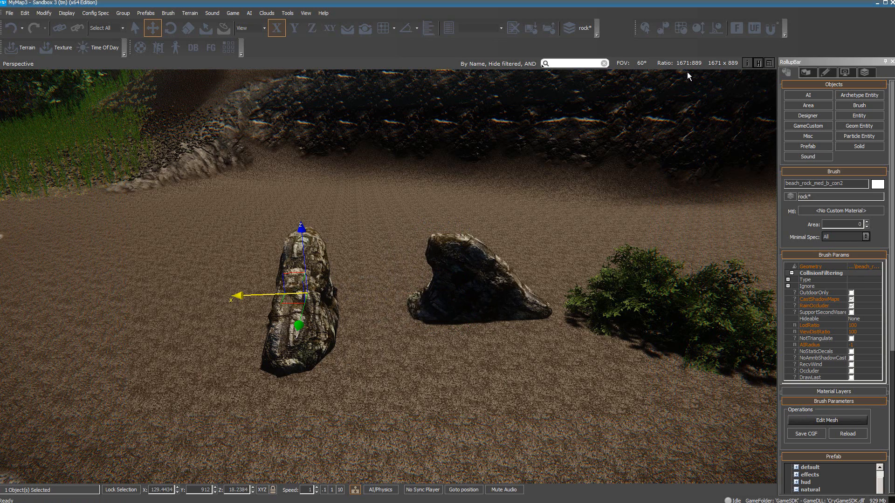
pyautogui.click(734, 28)
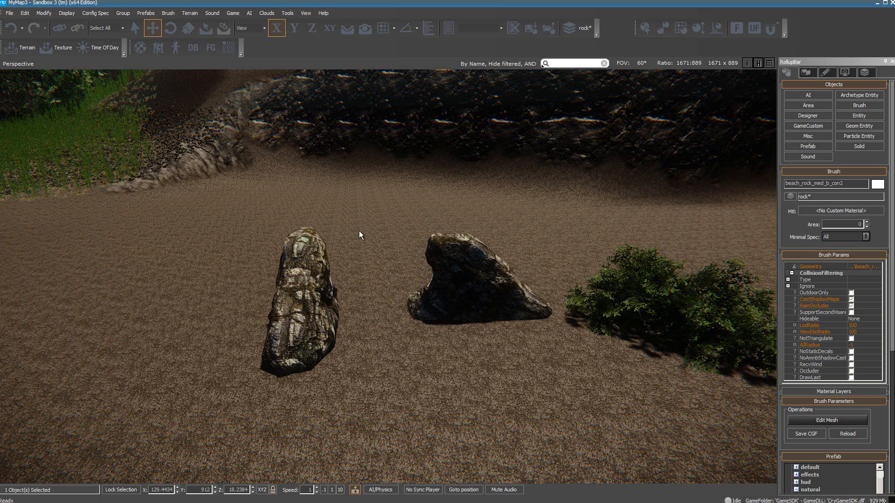
pyautogui.click(443, 269)
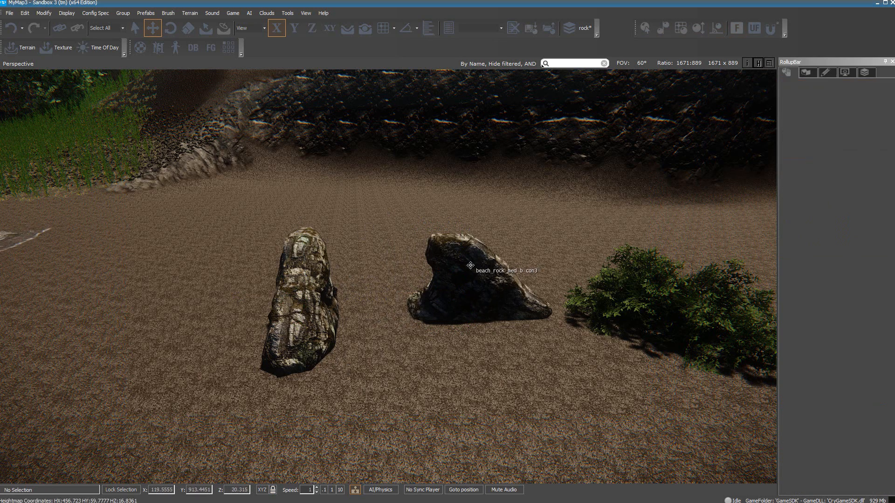
pyautogui.moveTo(429, 288); pyautogui.dragTo(385, 294)
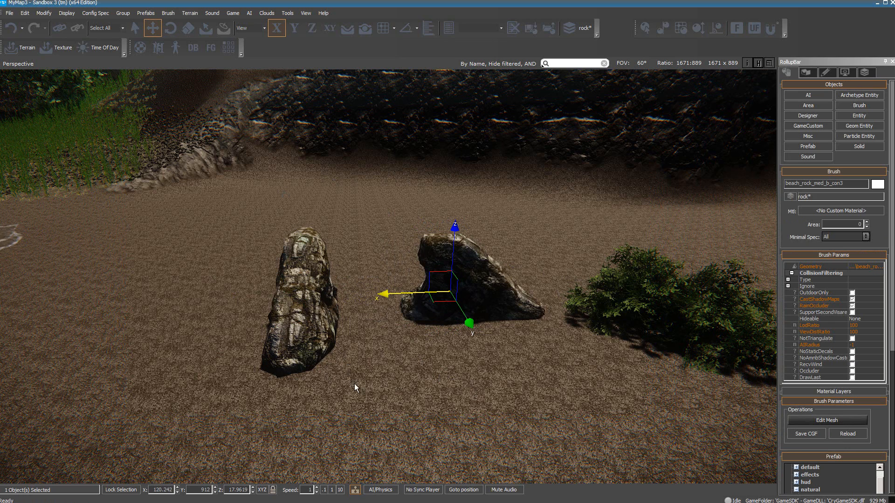
# Unfreeze all objects and select the beach_rock_med_b_con2 rock to test it.
pyautogui.click(755, 29)
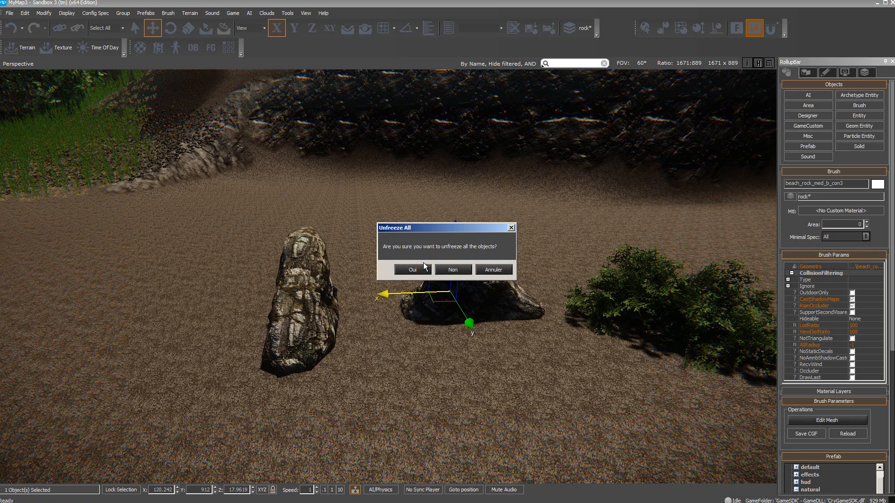
pyautogui.click(413, 270)
pyautogui.click(301, 278)
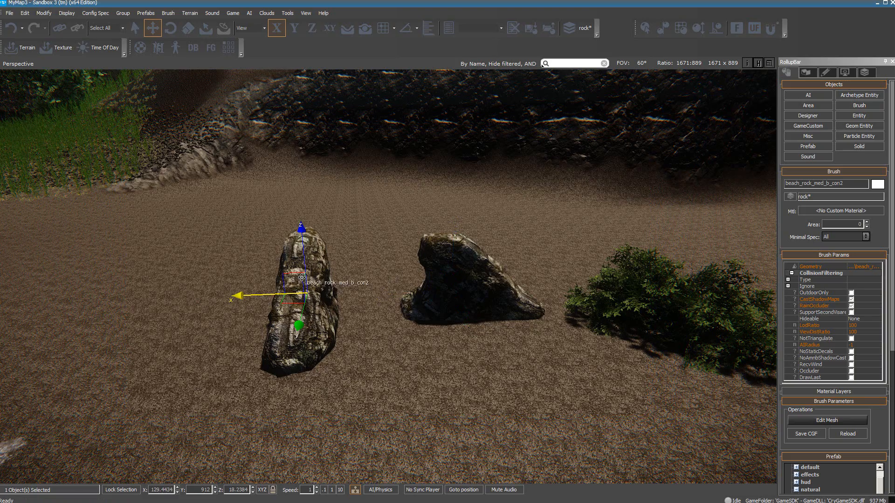
# Place a b_aspen_e tree brush on top of the beach_rock_med_b_con3 rock with snapping to terrain and objects enabled.
pyautogui.click(364, 216)
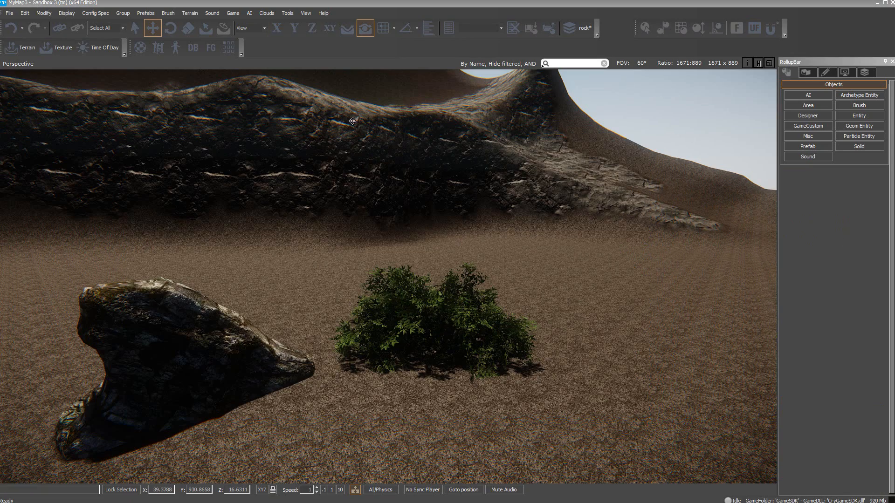
pyautogui.click(349, 35)
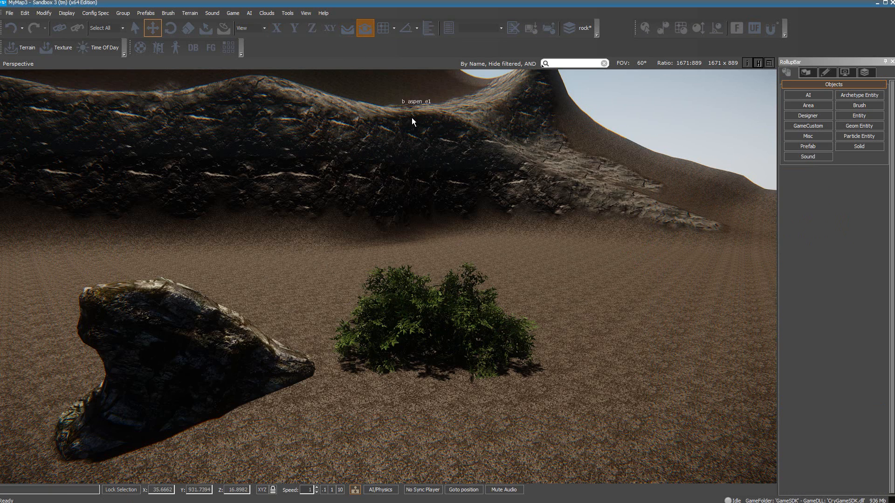
pyautogui.click(857, 105)
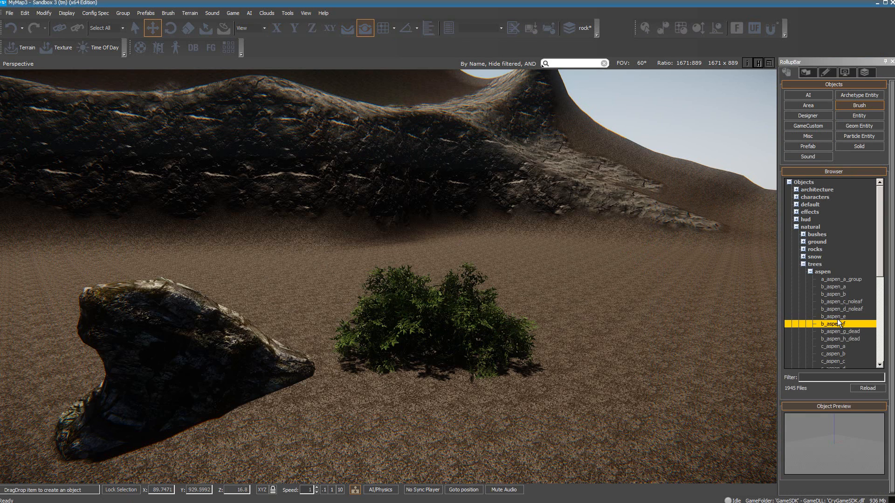
pyautogui.click(838, 318)
pyautogui.moveTo(734, 313)
pyautogui.mouseDown()
pyautogui.moveTo(656, 308)
pyautogui.moveTo(643, 320)
pyautogui.moveTo(625, 303)
pyautogui.moveTo(639, 290)
pyautogui.moveTo(613, 236)
pyautogui.moveTo(580, 209)
pyautogui.moveTo(561, 177)
pyautogui.moveTo(483, 136)
pyautogui.moveTo(432, 142)
pyautogui.moveTo(399, 190)
pyautogui.moveTo(291, 268)
pyautogui.moveTo(292, 338)
pyautogui.moveTo(199, 324)
pyautogui.moveTo(148, 279)
pyautogui.moveTo(128, 287)
pyautogui.mouseUp()
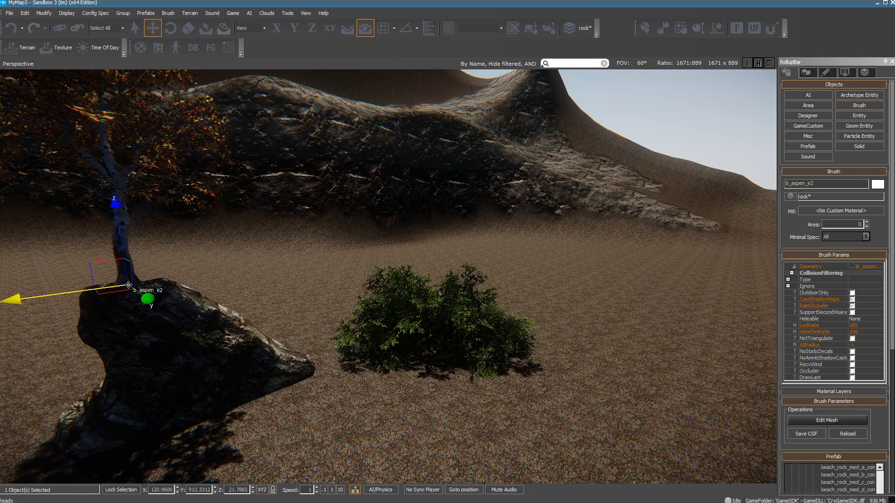
pyautogui.moveTo(659, 303); pyautogui.dragTo(659, 303, button='right')
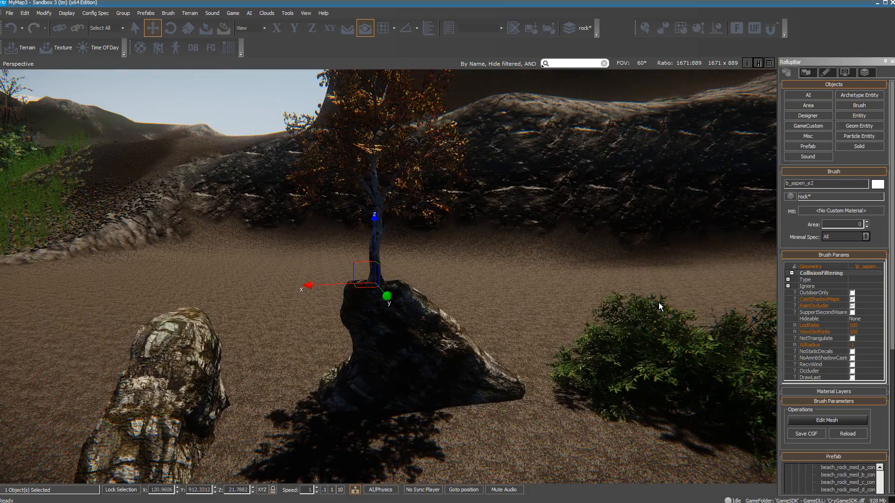
pyautogui.moveTo(600, 304); pyautogui.dragTo(597, 304, button='right')
pyautogui.press('w')
pyautogui.press('s')
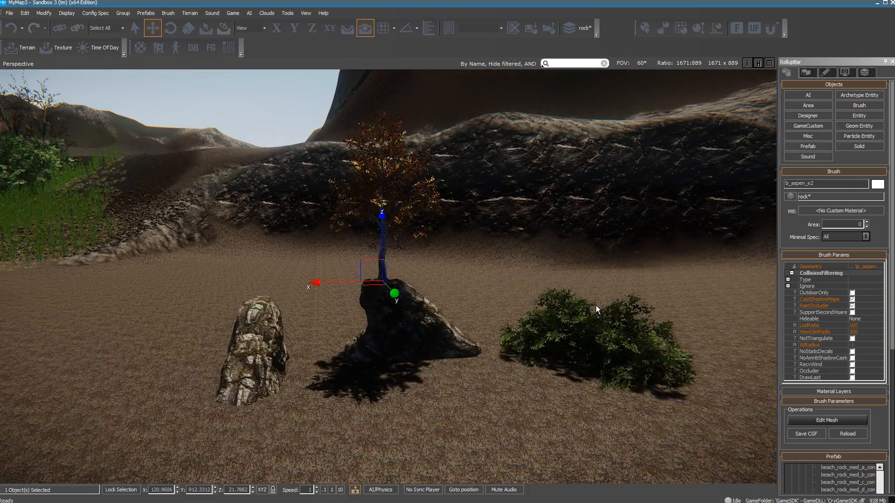
pyautogui.click(350, 28)
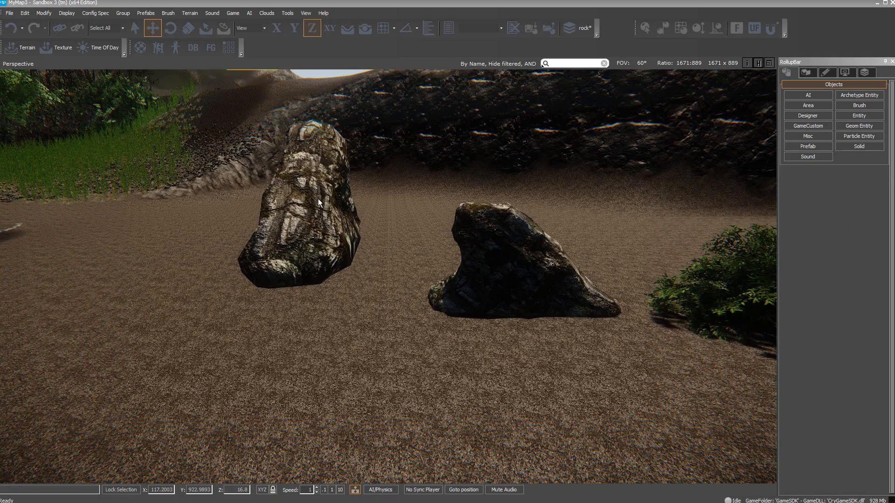
# Select the beach_rock_med_b_con2 rock and view its geometry file in the beach_rocks folder without replacing the model.
pyautogui.click(318, 198)
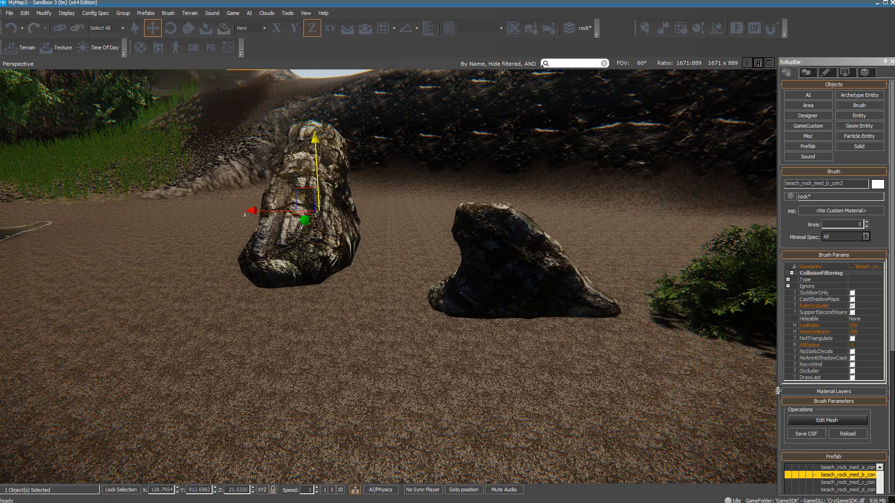
pyautogui.click(818, 267)
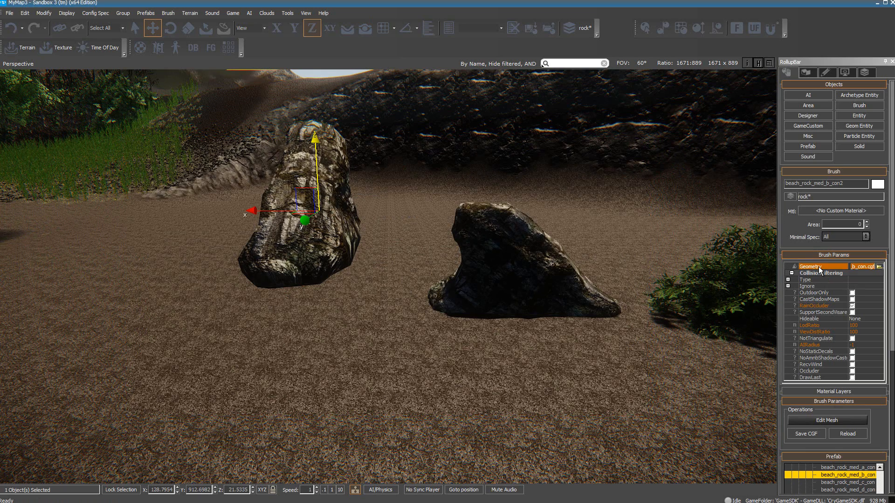
pyautogui.click(878, 267)
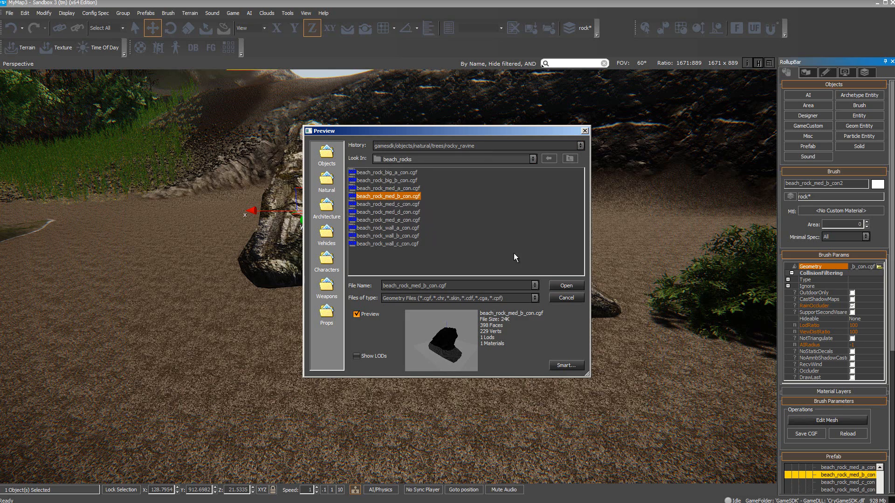
pyautogui.click(555, 297)
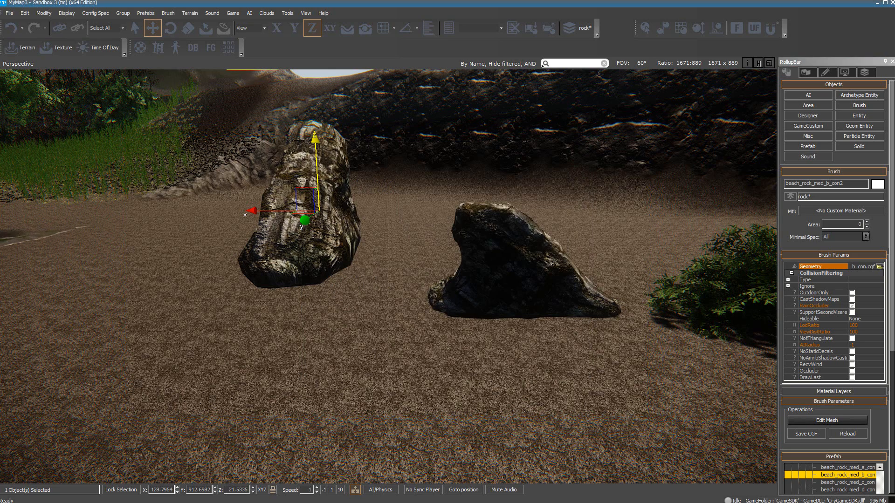
# Switch to WinZip and browse Objects.pak through natural and rocks to the beach_rocks folder.
pyautogui.hotkey('alt', 'Tab')
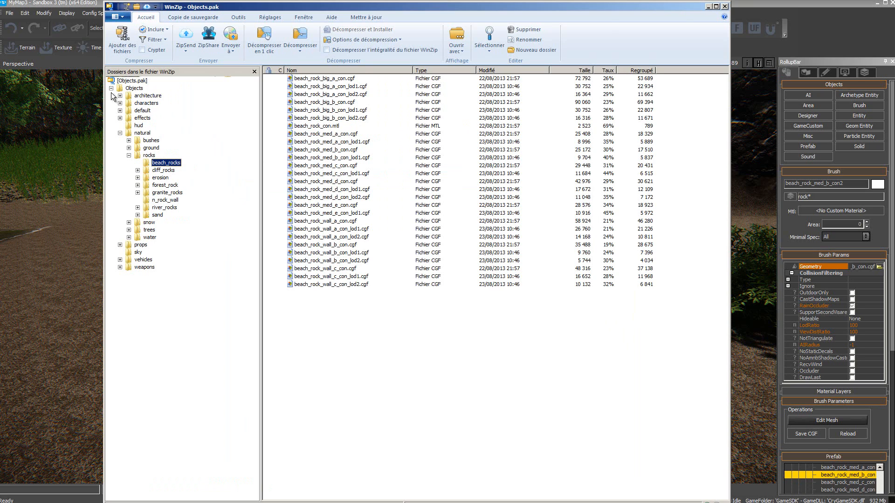
pyautogui.click(114, 90)
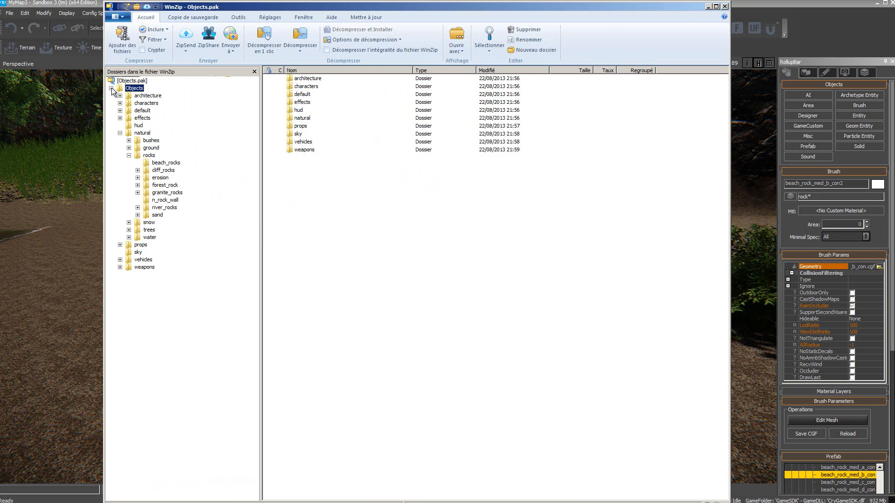
pyautogui.click(120, 134)
pyautogui.click(120, 133)
pyautogui.click(148, 156)
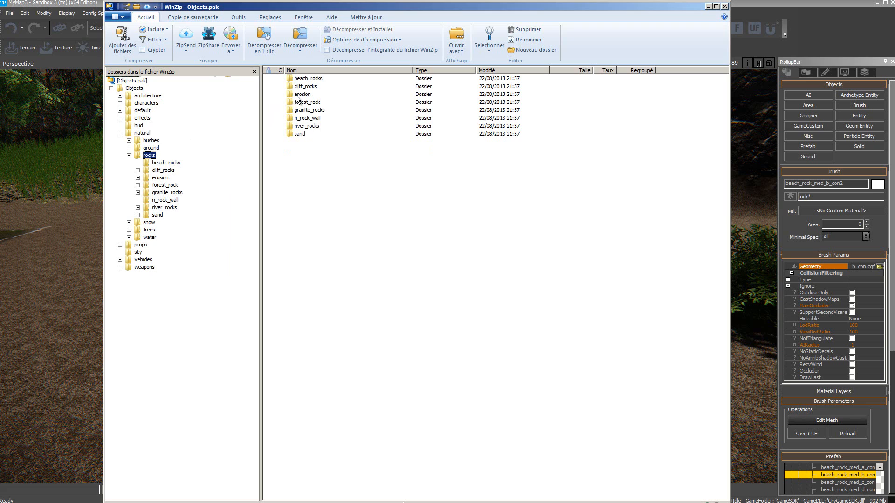
pyautogui.click(291, 79)
pyautogui.doubleClick(291, 79)
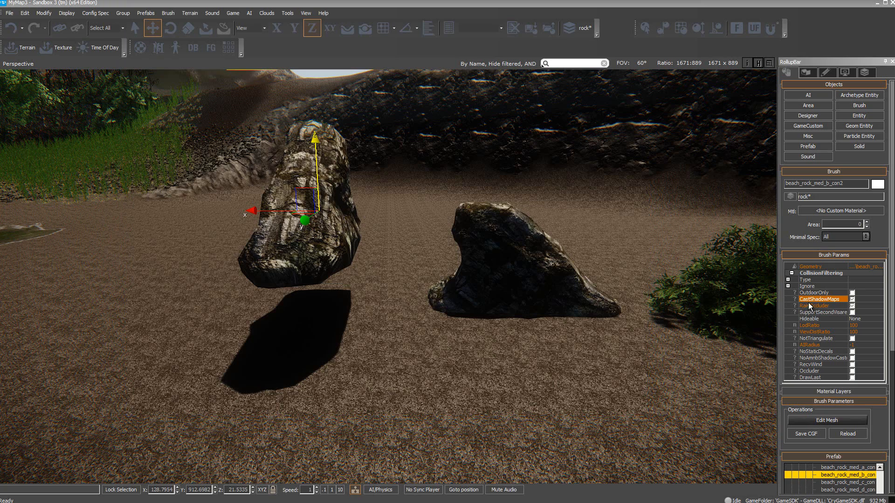
# Toggle CastShadowMaps on the selected rock, leaving it enabled, and review the Type options under CollisionFiltering.
pyautogui.click(852, 300)
pyautogui.click(853, 299)
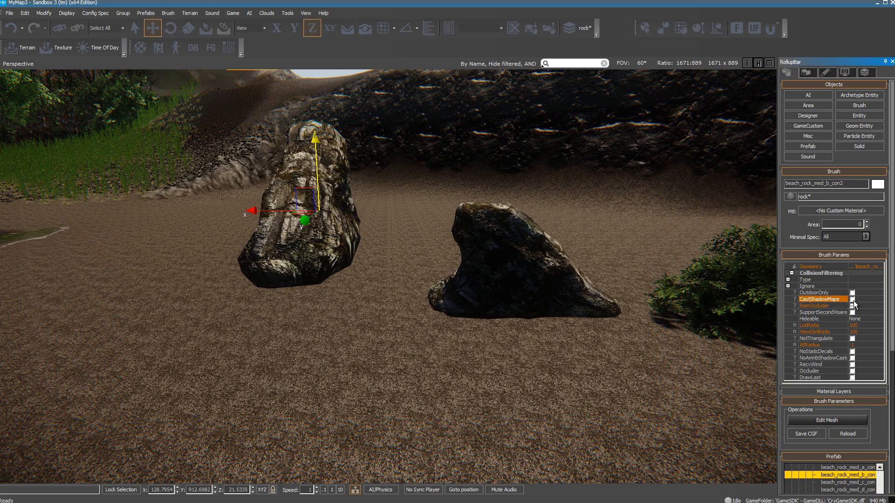
pyautogui.click(853, 300)
pyautogui.click(853, 300)
pyautogui.click(853, 299)
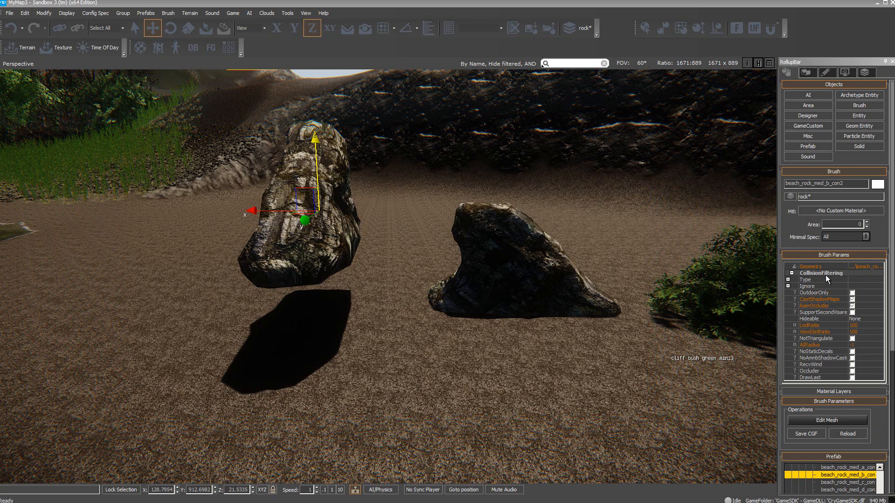
pyautogui.click(787, 278)
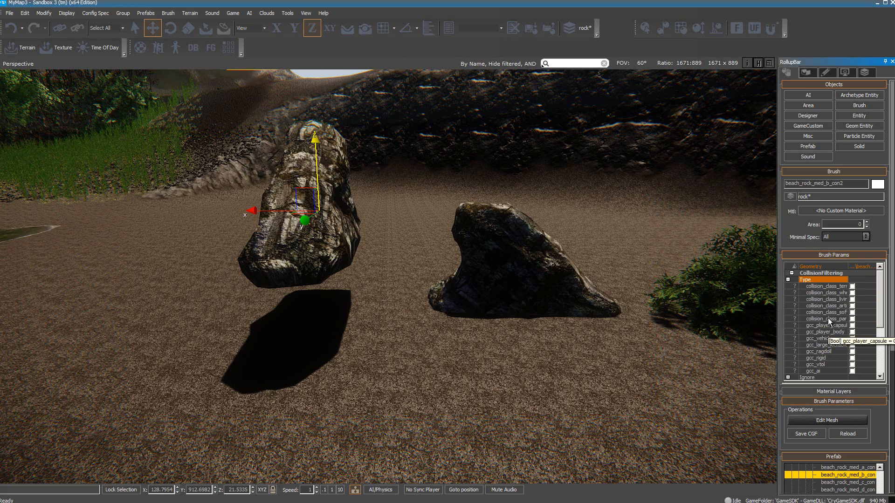
pyautogui.click(789, 279)
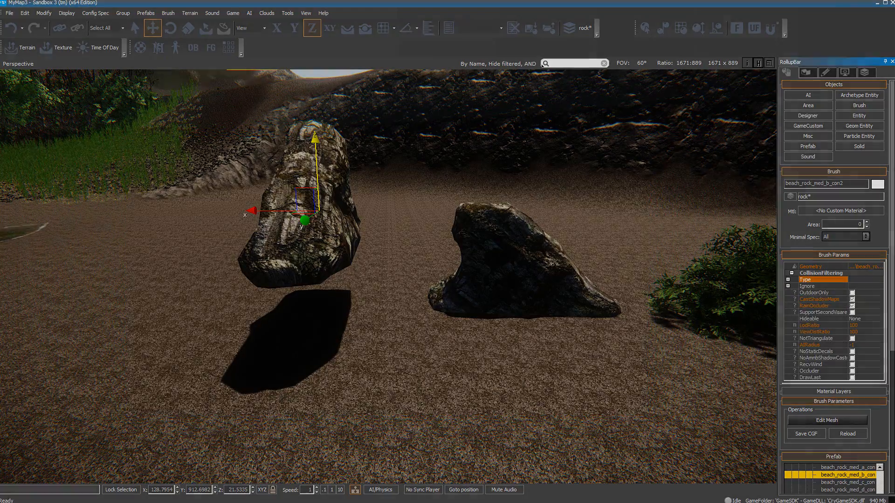